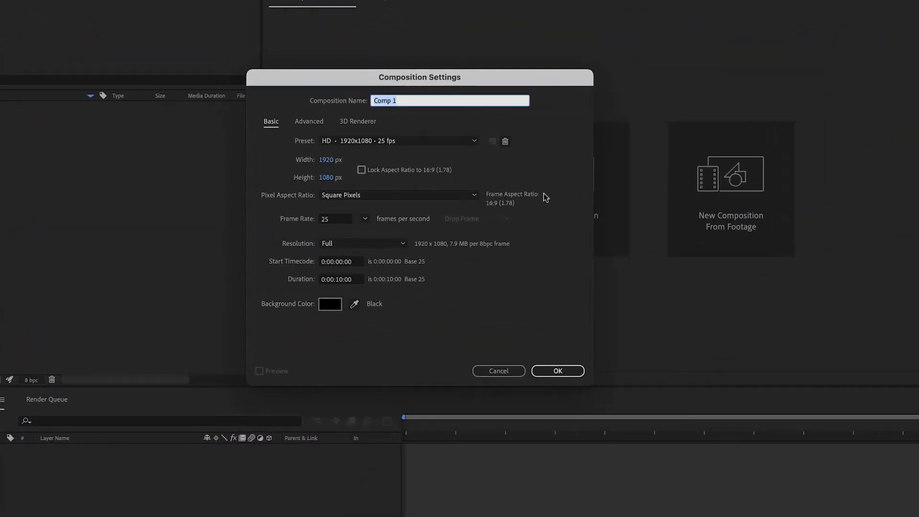
{"action": "type", "text": "Map Animation"}
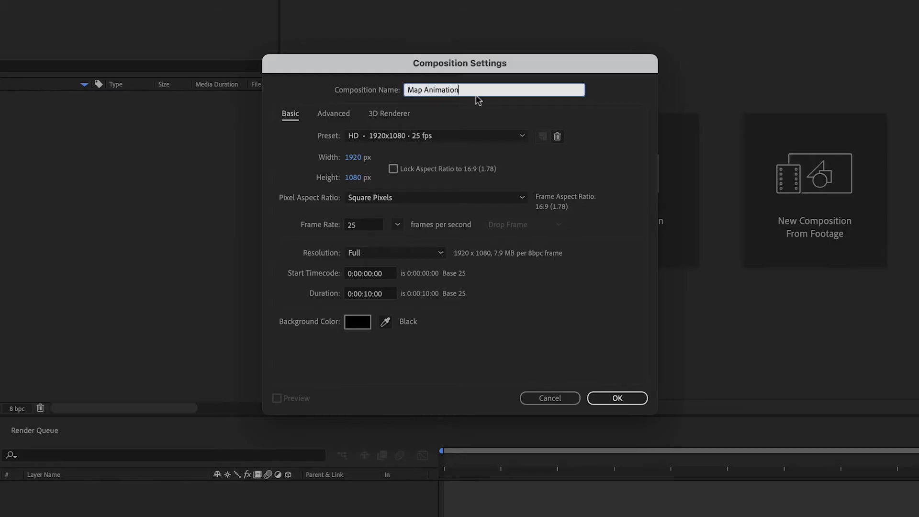
Create the 'Map Animation' comp at 1920×1080, 25 fps, 10 seconds long
{"action": "left_click", "coordinate": [547, 168]}
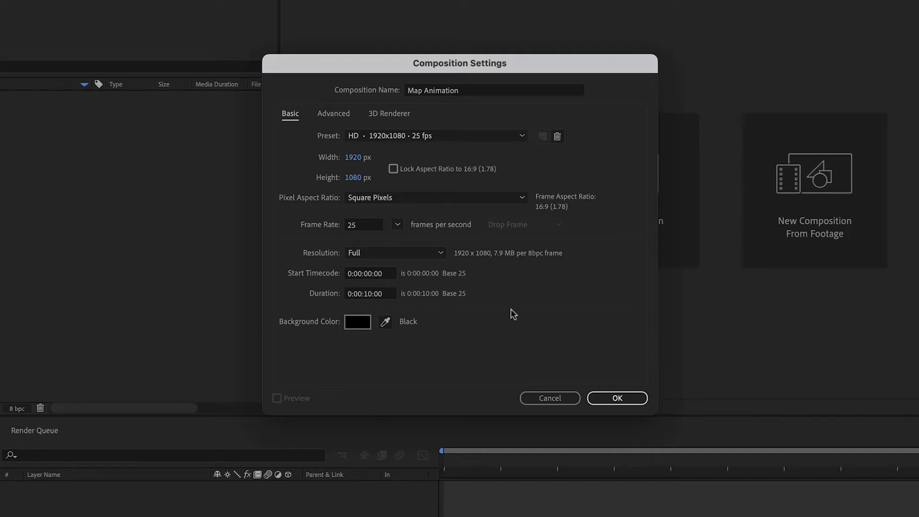
{"action": "left_click", "coordinate": [614, 398]}
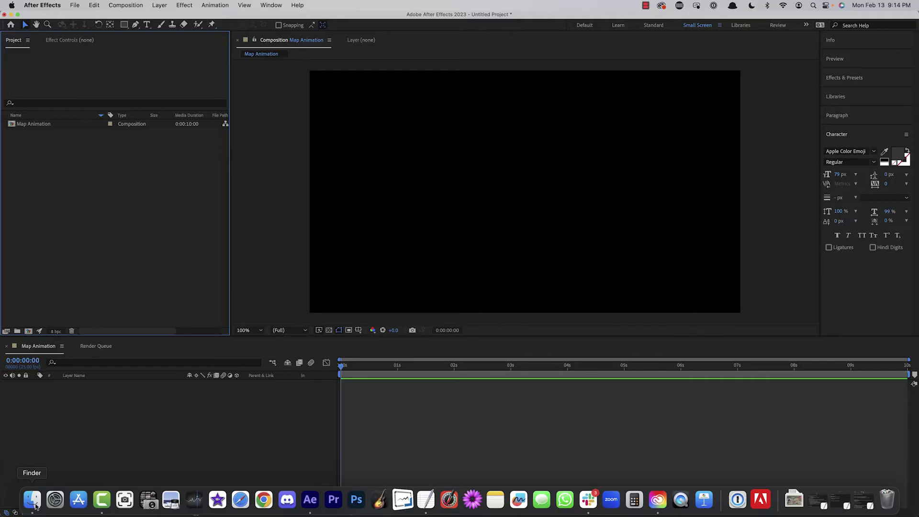
Import US Map.png and Car Emoji.png from Finder into the Project panel
{"action": "left_click", "coordinate": [37, 501]}
{"action": "left_click", "coordinate": [573, 136]}
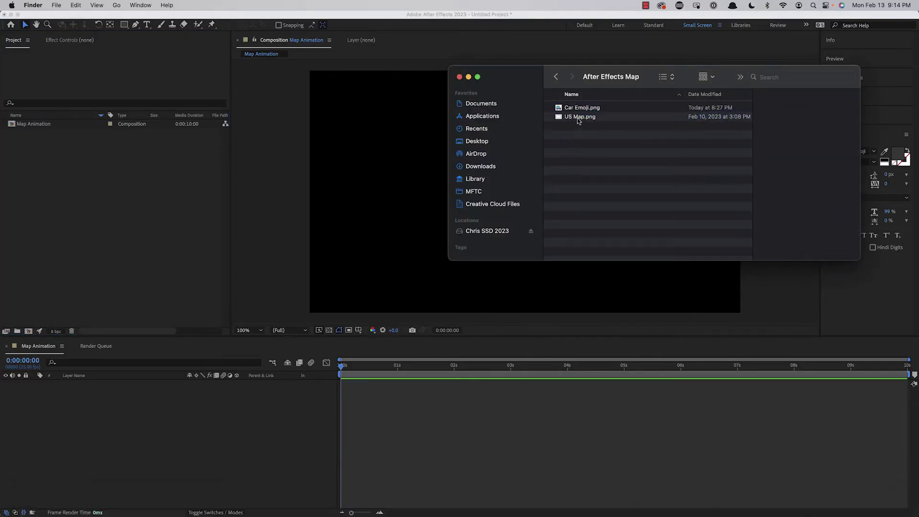
{"action": "left_click", "coordinate": [578, 118]}
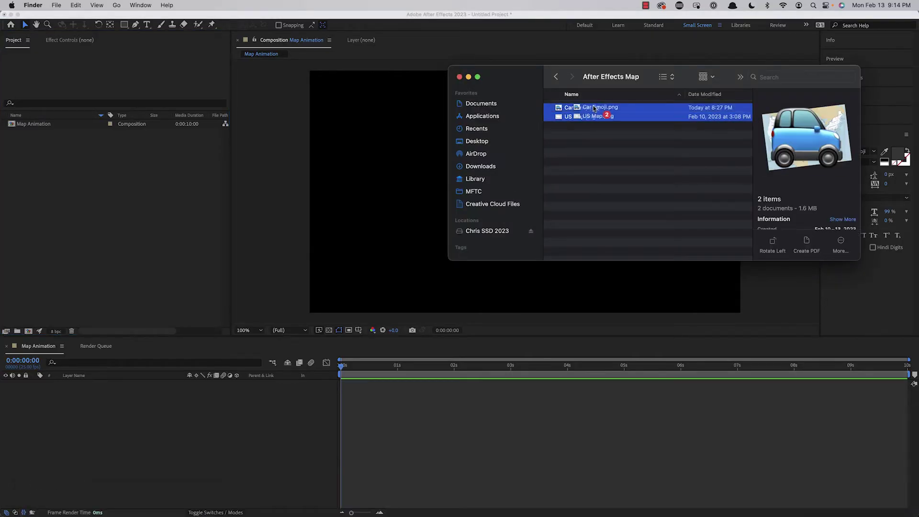
{"action": "left_click_drag", "start_coordinate": [579, 109], "coordinate": [72, 171]}
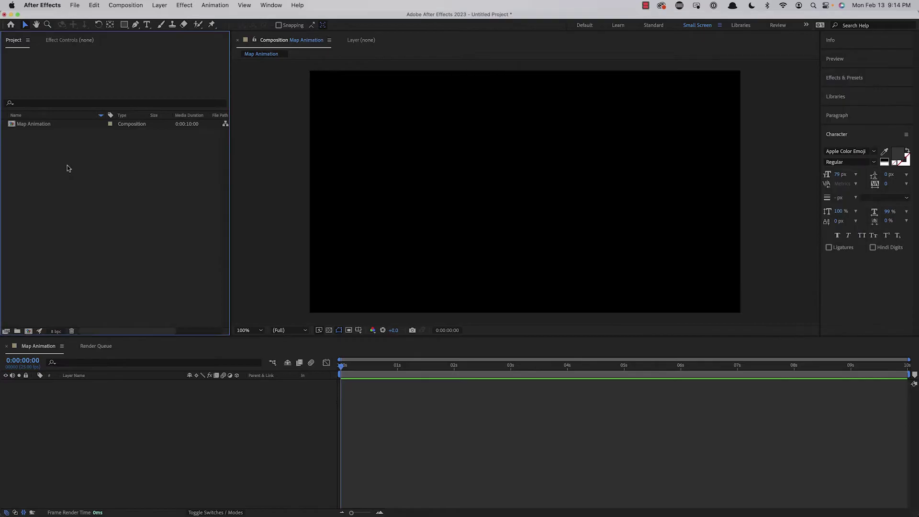
Add US Map.png to the comp, scale it to 129% and shift it left toward the East Coast
{"action": "left_click", "coordinate": [135, 203]}
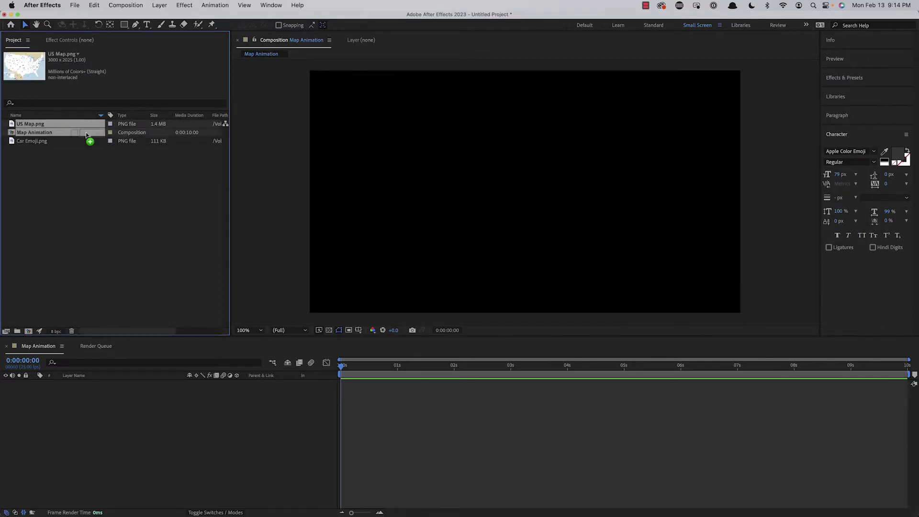
{"action": "left_click_drag", "start_coordinate": [26, 124], "coordinate": [140, 411]}
{"action": "key", "text": "s"}
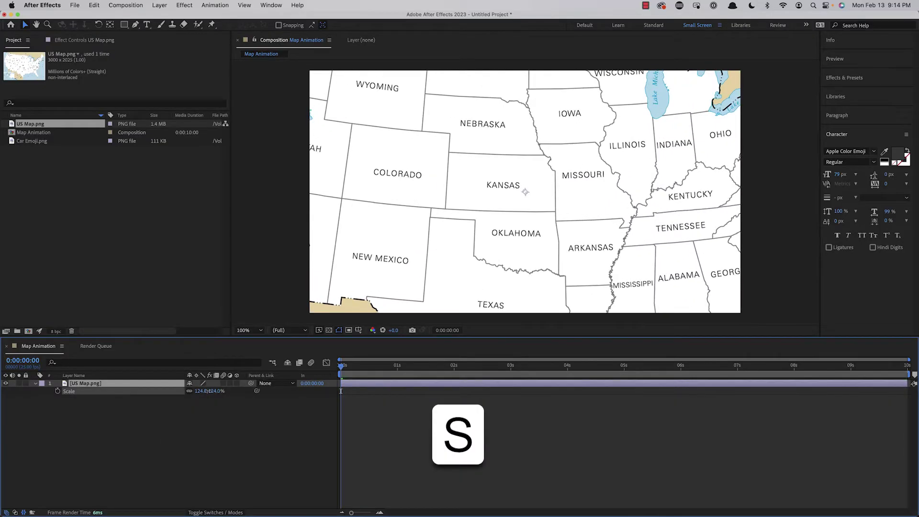
{"action": "left_click_drag", "start_coordinate": [195, 391], "coordinate": [217, 392]}
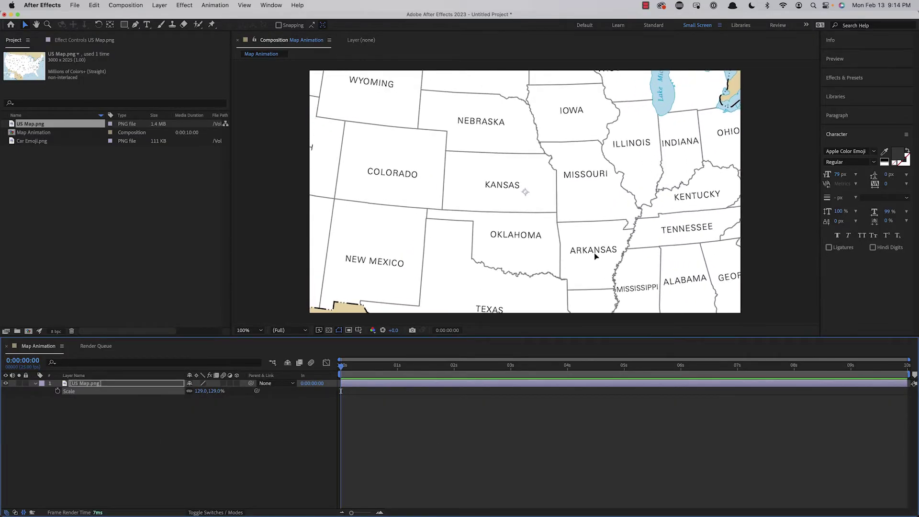
{"action": "left_click_drag", "start_coordinate": [595, 255], "coordinate": [431, 247]}
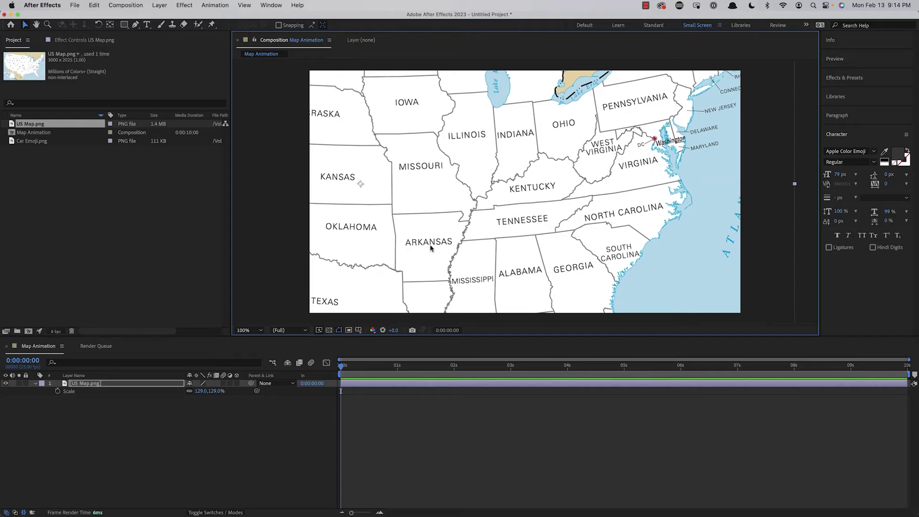
{"action": "left_click", "coordinate": [293, 455]}
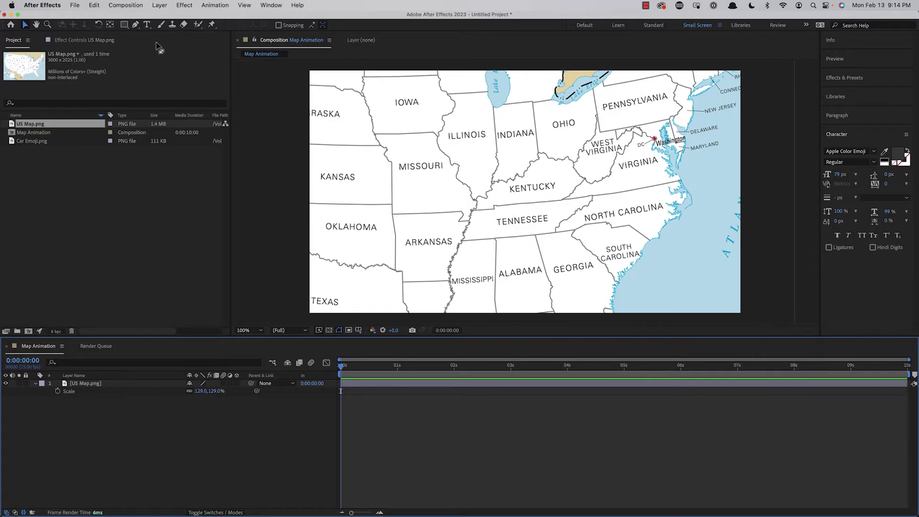
With the Pen tool active, set shape fill to None and stroke to solid red 12 px
{"action": "left_click", "coordinate": [135, 23]}
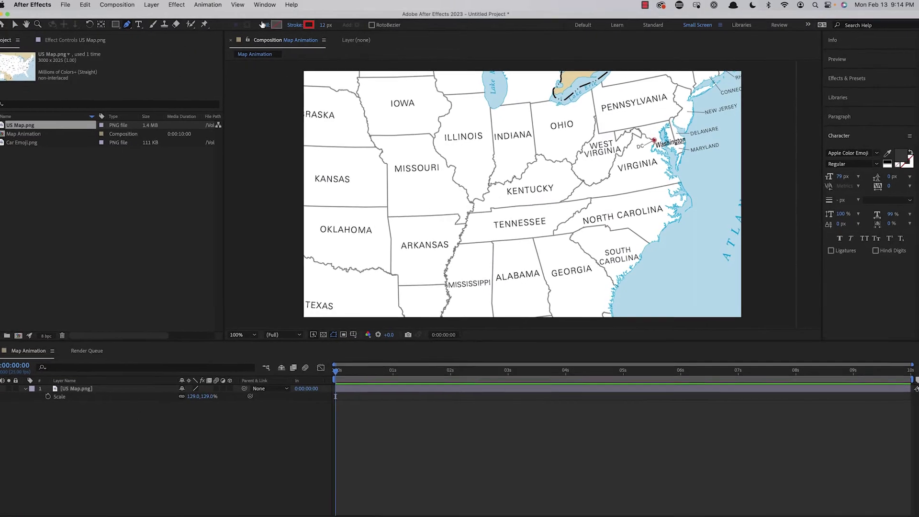
{"action": "left_click", "coordinate": [272, 25]}
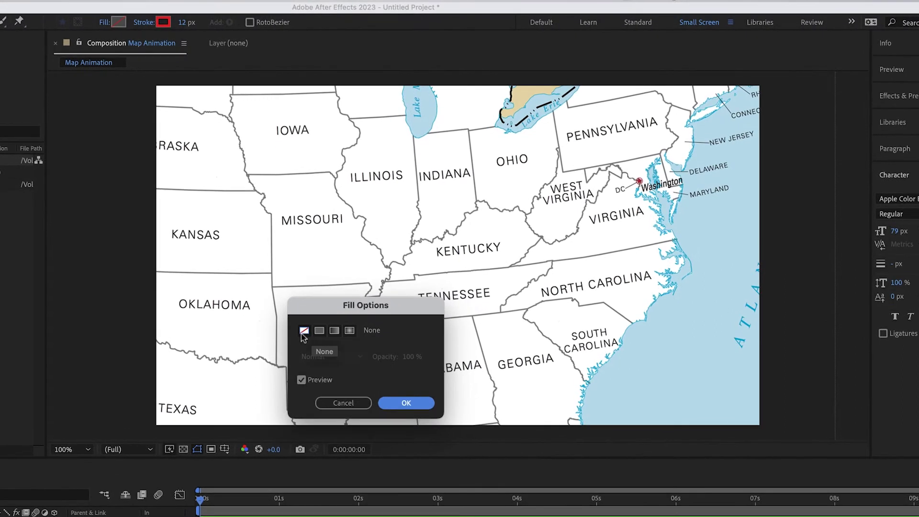
{"action": "left_click", "coordinate": [431, 404]}
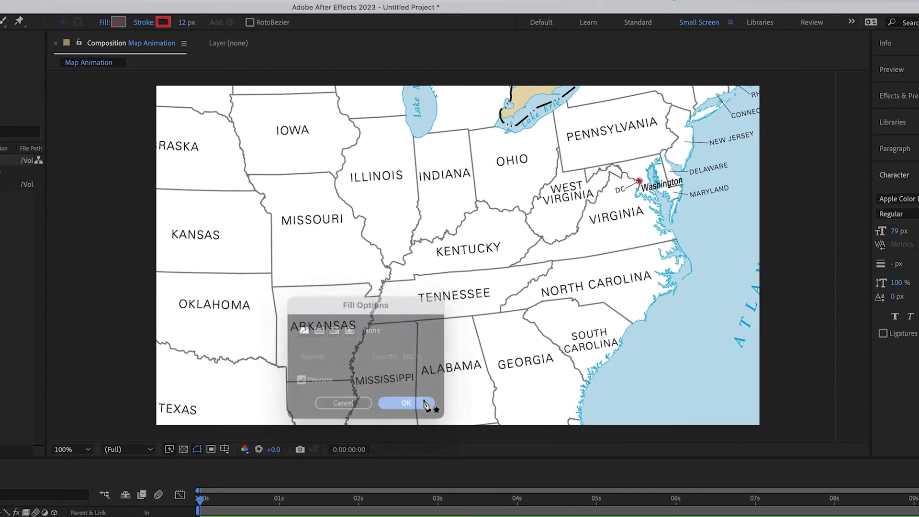
{"action": "left_click", "coordinate": [148, 22]}
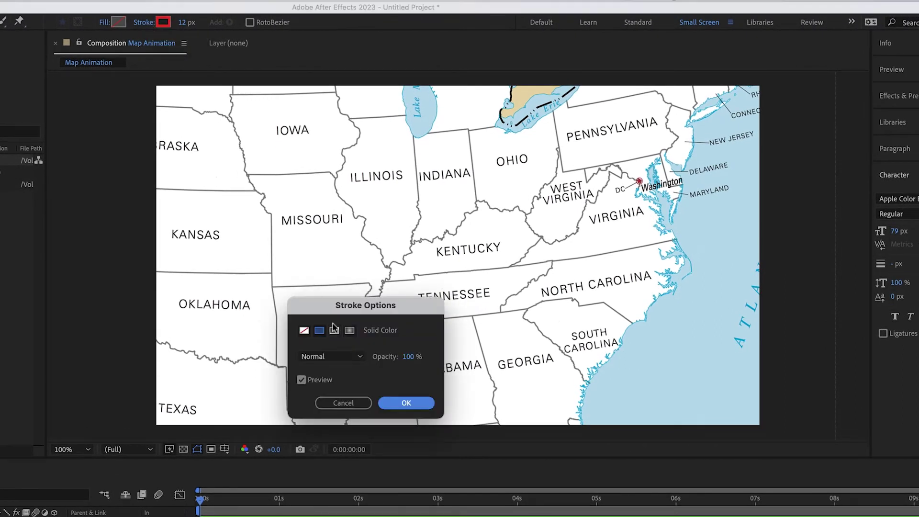
{"action": "left_click", "coordinate": [395, 405]}
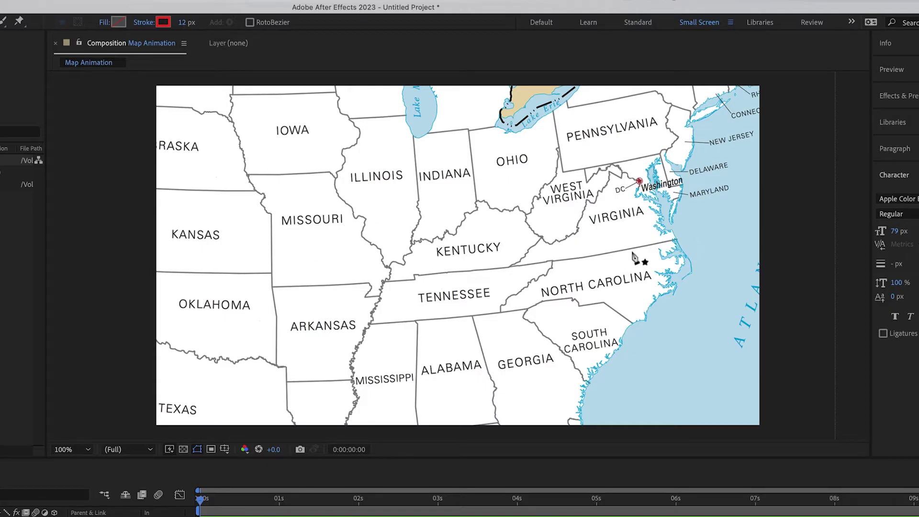
Draw curved path points from Missouri through Kentucky and North Carolina to the Virginia coast
{"action": "left_click", "coordinate": [304, 234]}
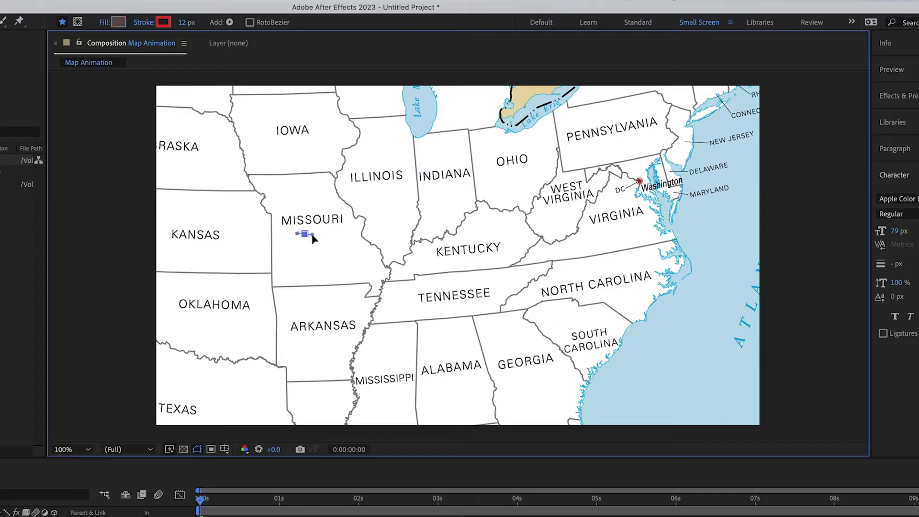
{"action": "left_click_drag", "start_coordinate": [319, 237], "coordinate": [321, 235]}
{"action": "left_click_drag", "start_coordinate": [398, 205], "coordinate": [424, 208]}
{"action": "mouse_move", "coordinate": [500, 232]}
{"action": "left_mouse_down"}
{"action": "mouse_move", "coordinate": [511, 243]}
{"action": "mouse_move", "coordinate": [536, 235]}
{"action": "left_mouse_up"}
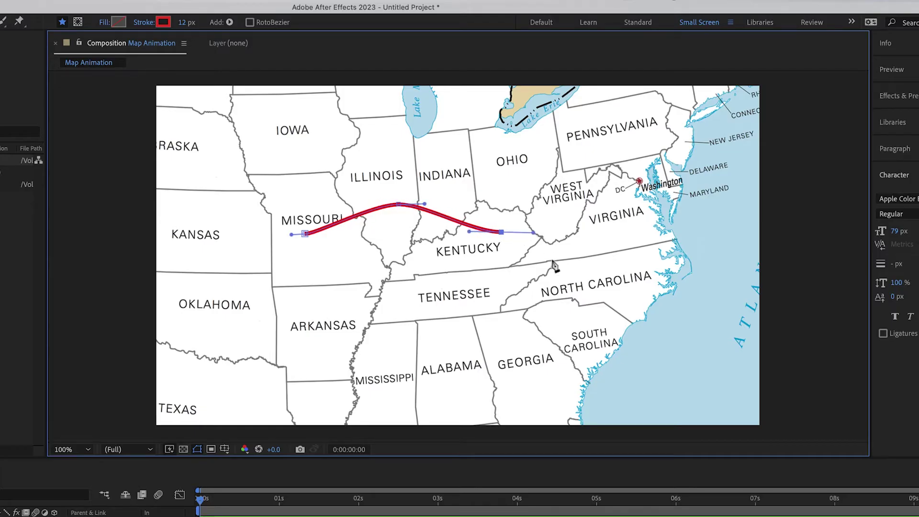
{"action": "left_click_drag", "start_coordinate": [595, 265], "coordinate": [616, 267]}
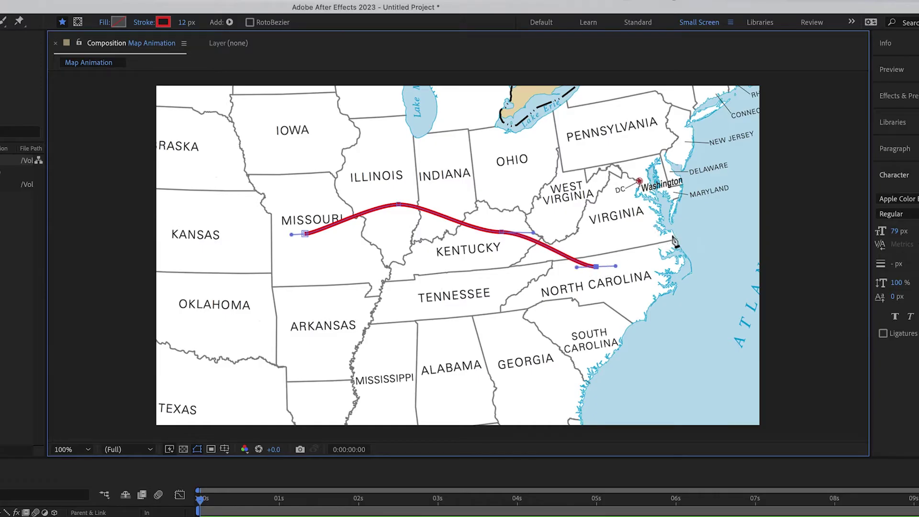
{"action": "left_click_drag", "start_coordinate": [670, 237], "coordinate": [690, 239]}
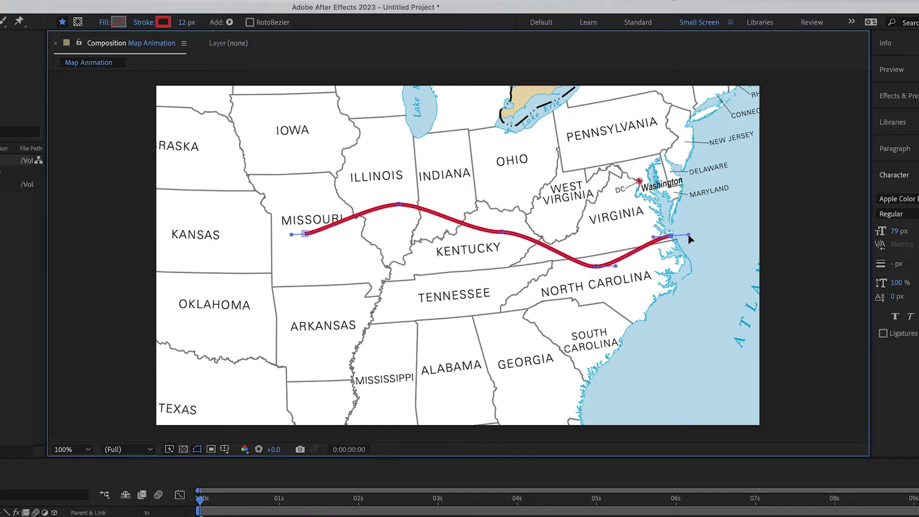
Reshape the curve at the North Carolina point and finish the path with V
{"action": "left_click", "coordinate": [595, 267]}
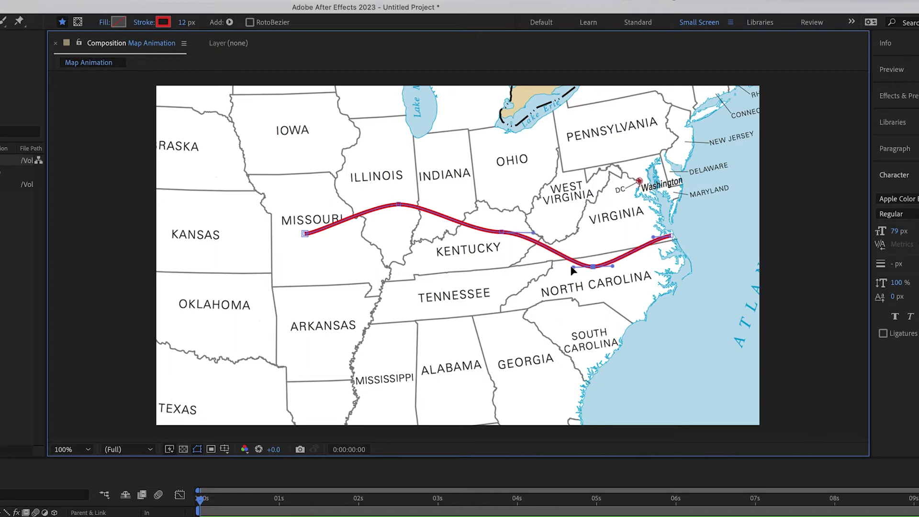
{"action": "left_click_drag", "start_coordinate": [572, 270], "coordinate": [585, 265]}
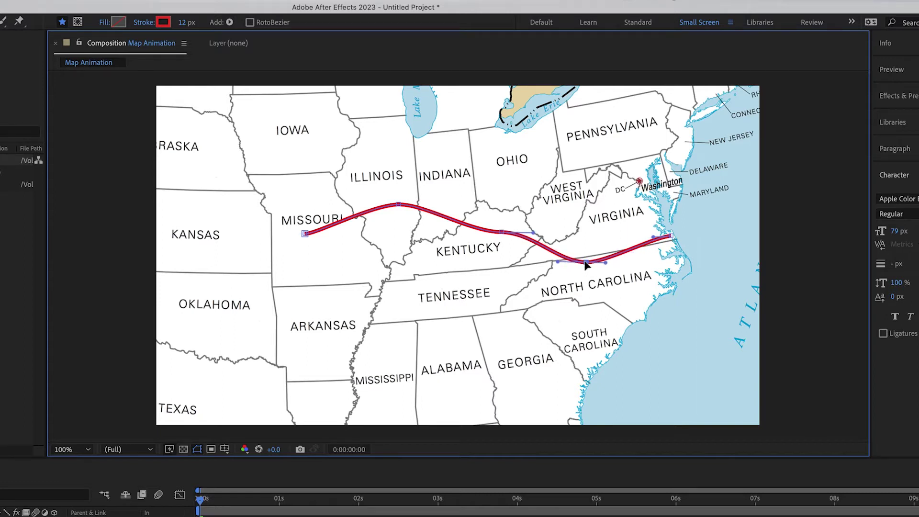
{"action": "key", "text": "v"}
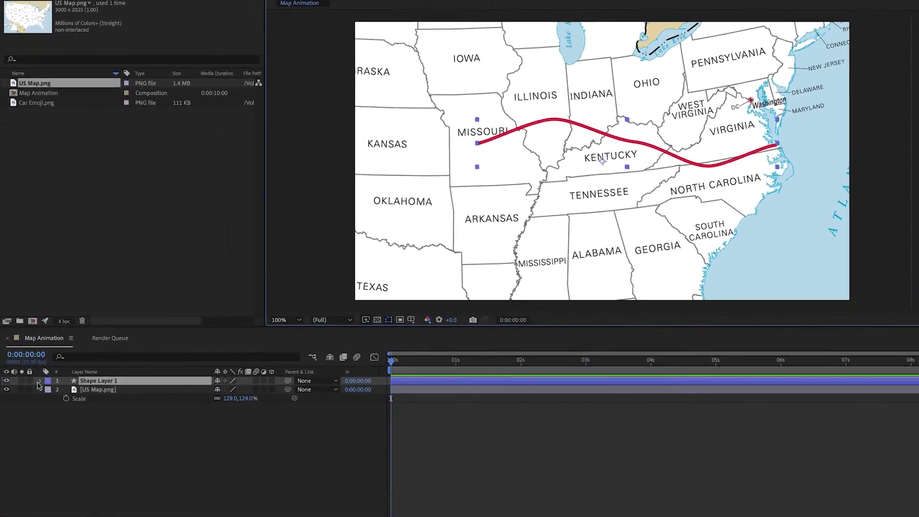
Add Dashes to Shape 1's Stroke 1 and set the dash length to 31
{"action": "left_click", "coordinate": [38, 381]}
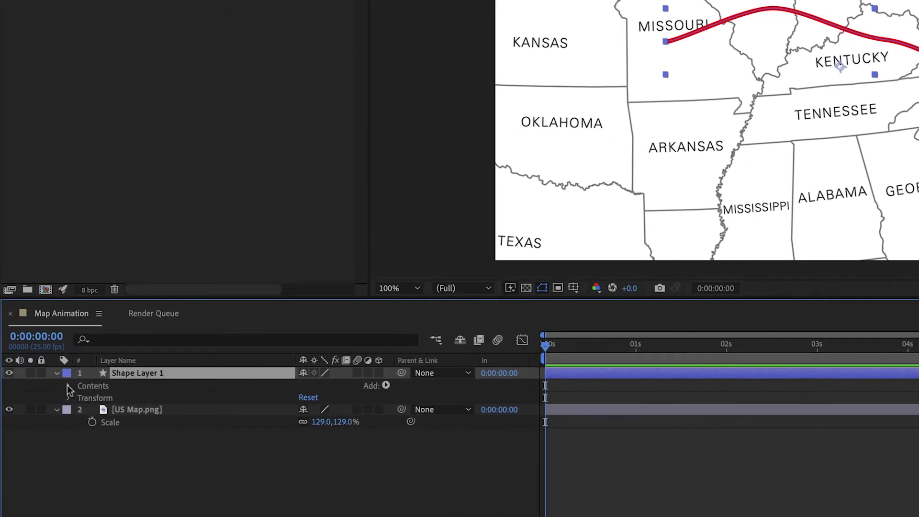
{"action": "left_click", "coordinate": [69, 386]}
{"action": "left_click", "coordinate": [80, 398]}
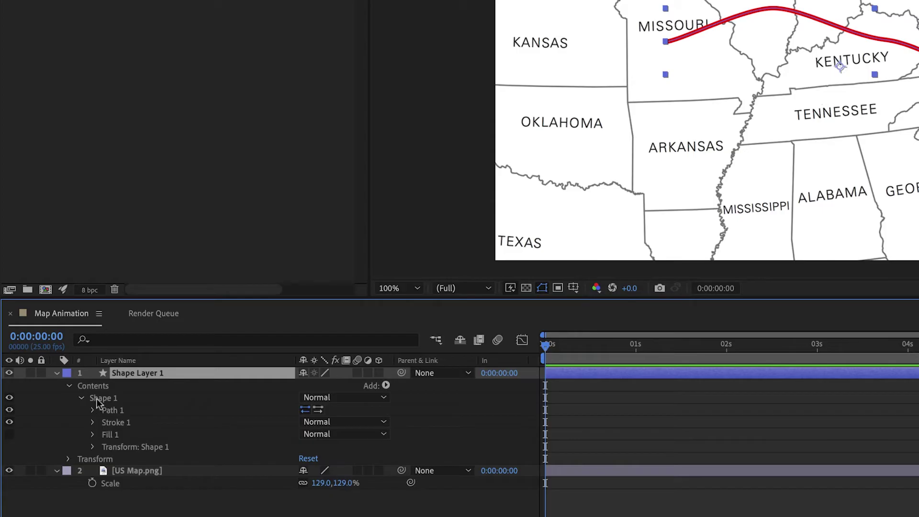
{"action": "left_click", "coordinate": [93, 422]}
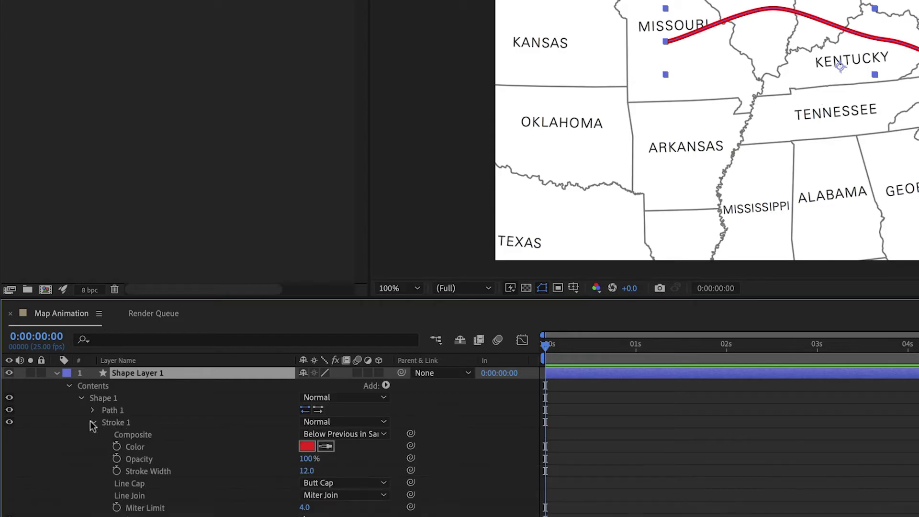
{"action": "scroll", "coordinate": [182, 436], "scroll_direction": "down", "scroll_amount": 2}
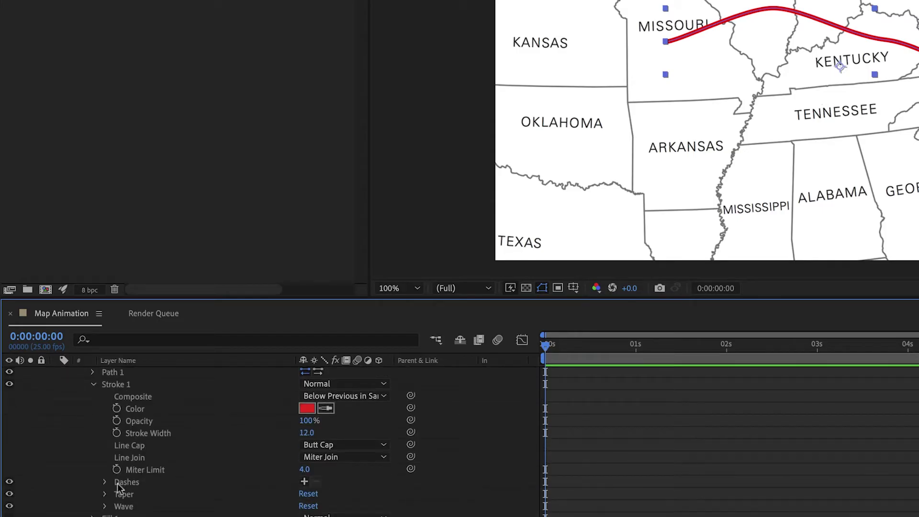
{"action": "left_click", "coordinate": [305, 481]}
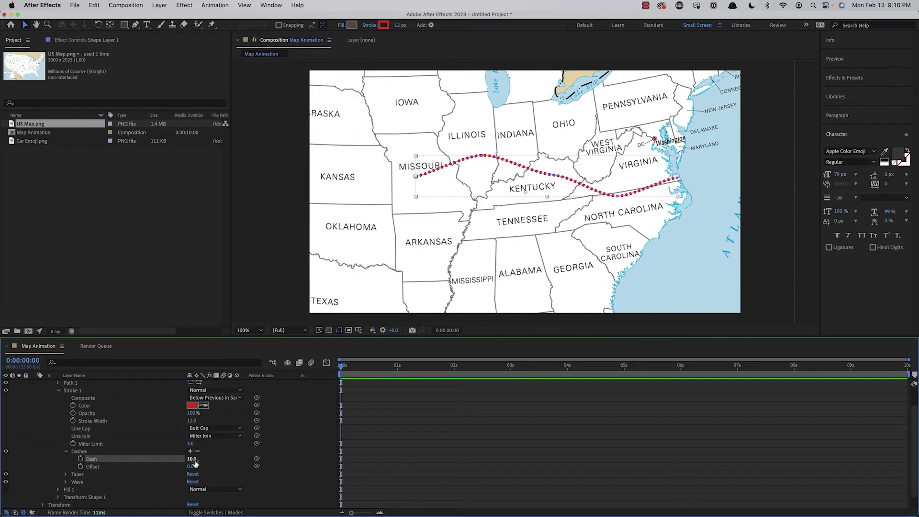
{"action": "left_click_drag", "start_coordinate": [192, 458], "coordinate": [198, 458]}
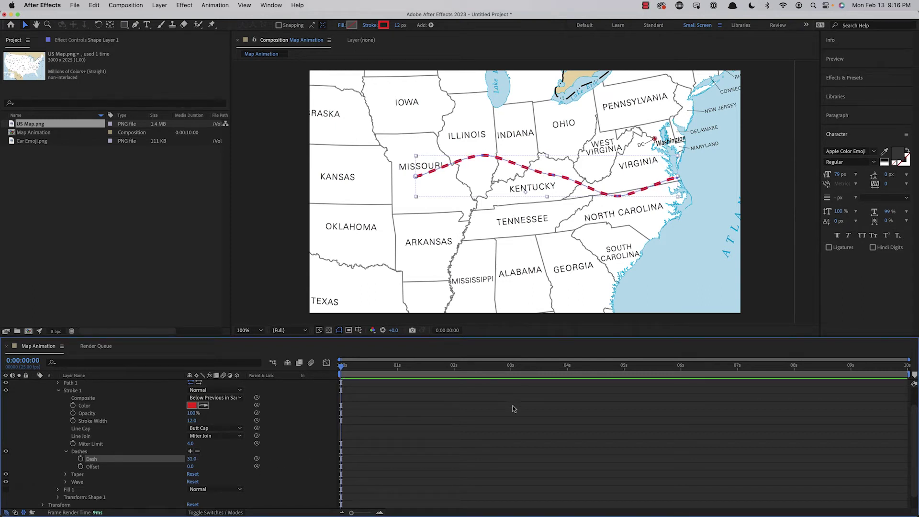
{"action": "scroll", "coordinate": [206, 420], "scroll_direction": "up", "scroll_amount": 3}
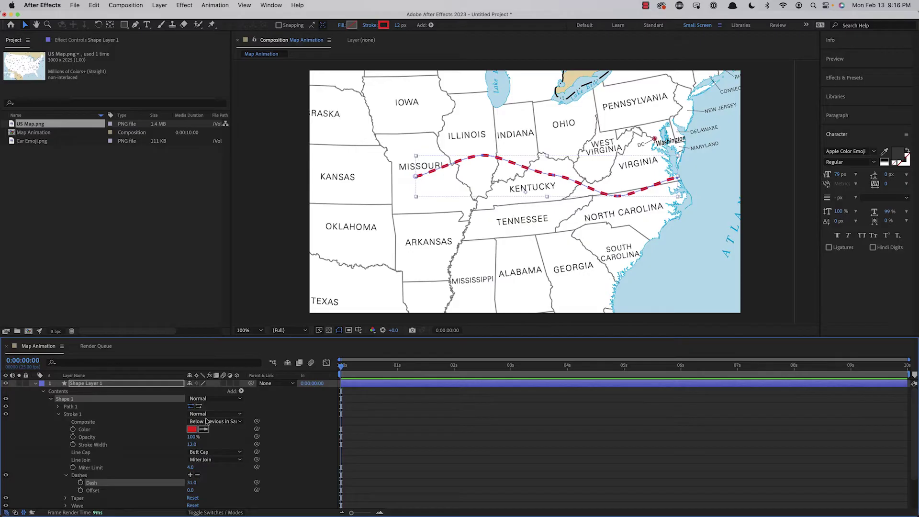
Add a Trim Paths operator to Shape 1 and reveal its Start, End and Offset
{"action": "left_click", "coordinate": [51, 399]}
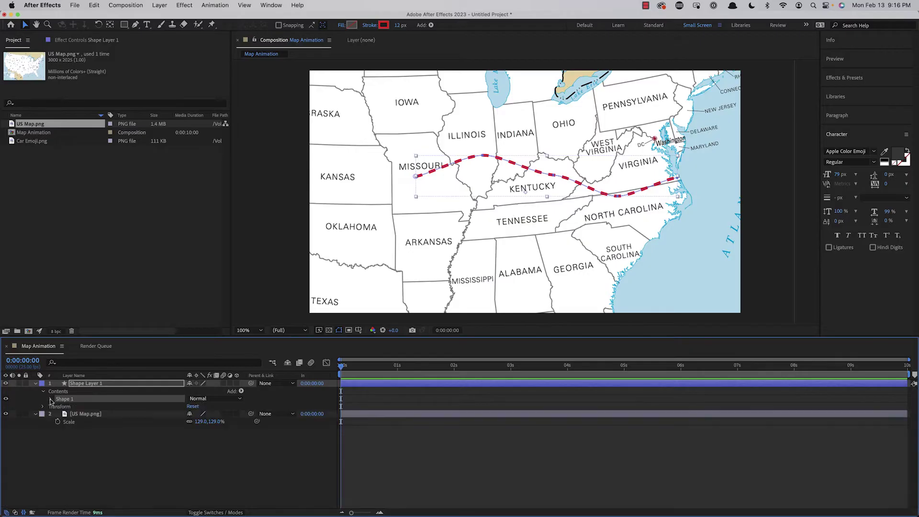
{"action": "left_click", "coordinate": [239, 391]}
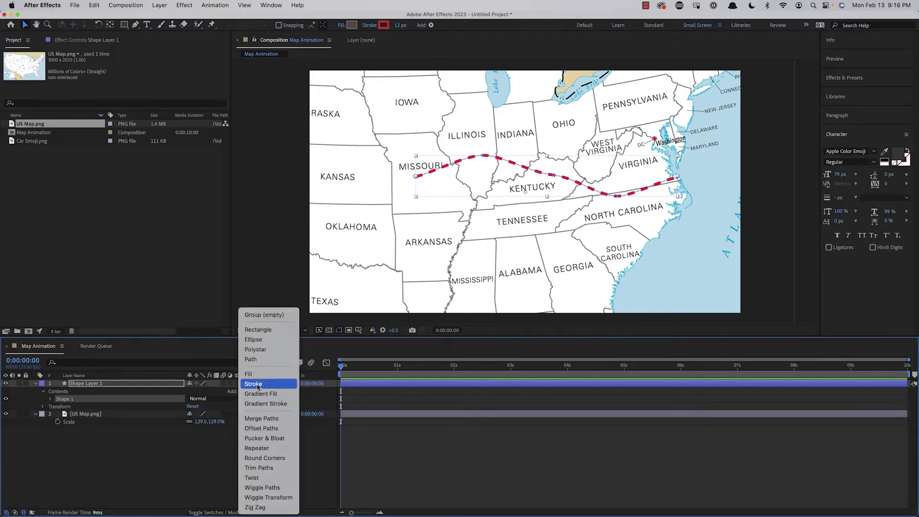
{"action": "left_click", "coordinate": [273, 467]}
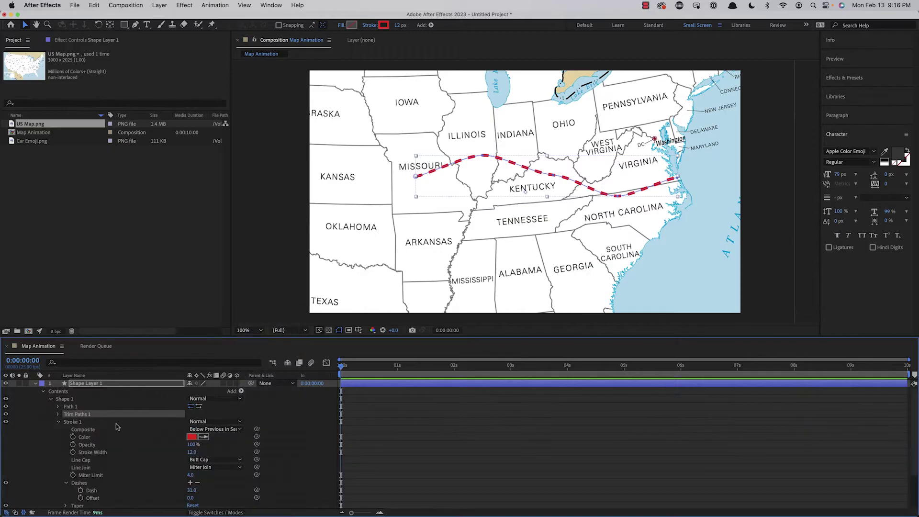
{"action": "left_click", "coordinate": [59, 415]}
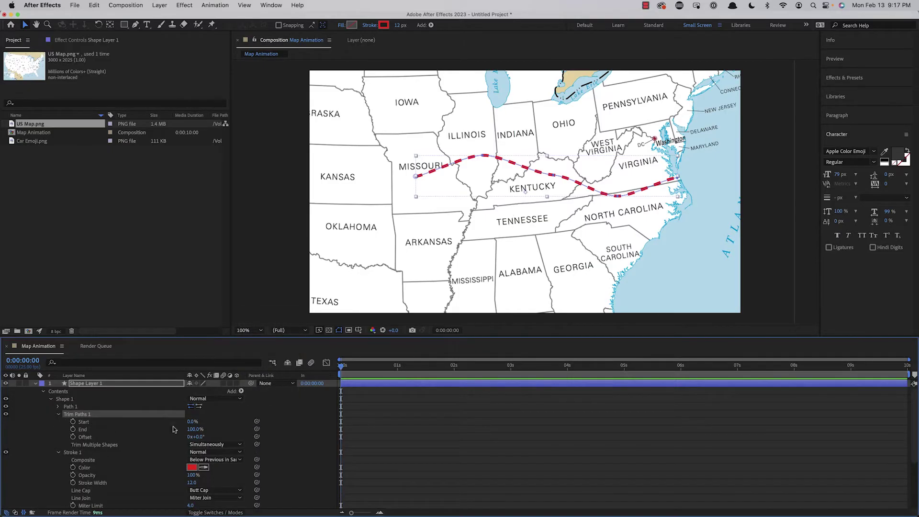
Keyframe Trim Paths End from 0% at 0:00 to 100% near 0:00:04:14, then preview
{"action": "left_click_drag", "start_coordinate": [343, 368], "coordinate": [599, 371]}
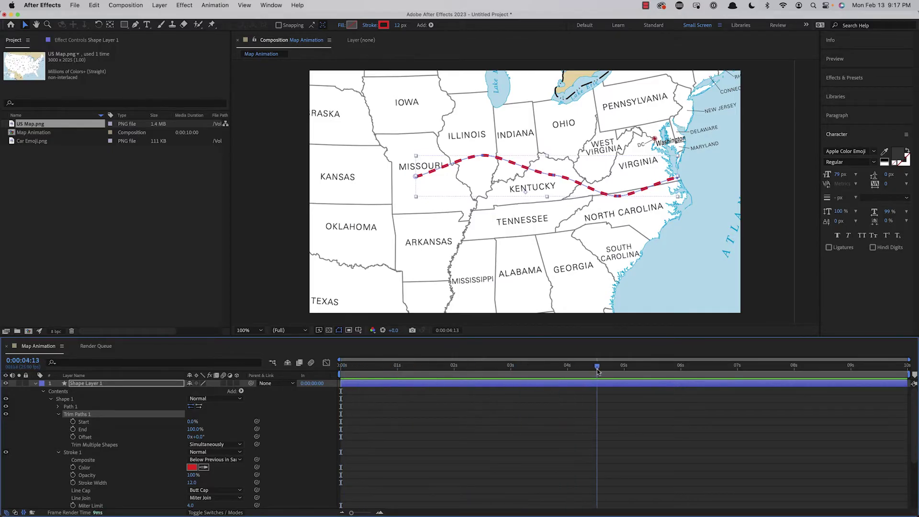
{"action": "left_click", "coordinate": [73, 429]}
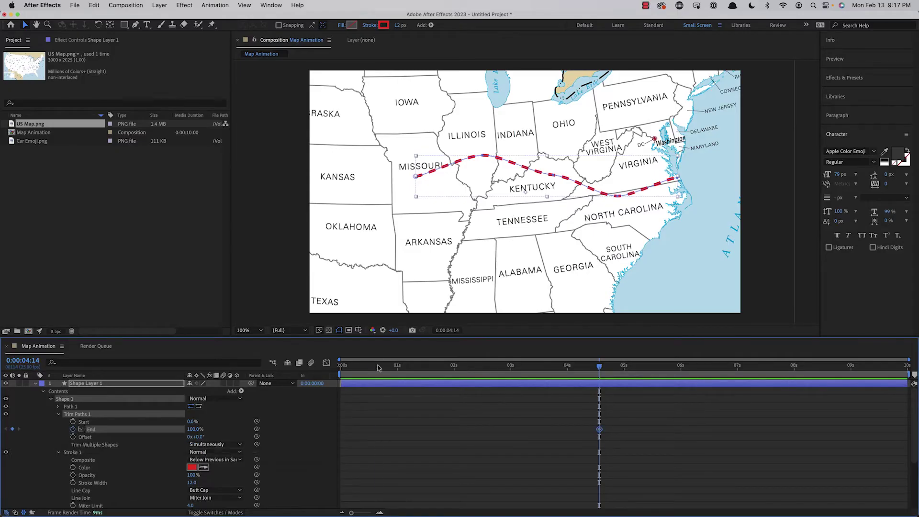
{"action": "left_click_drag", "start_coordinate": [378, 368], "coordinate": [335, 368]}
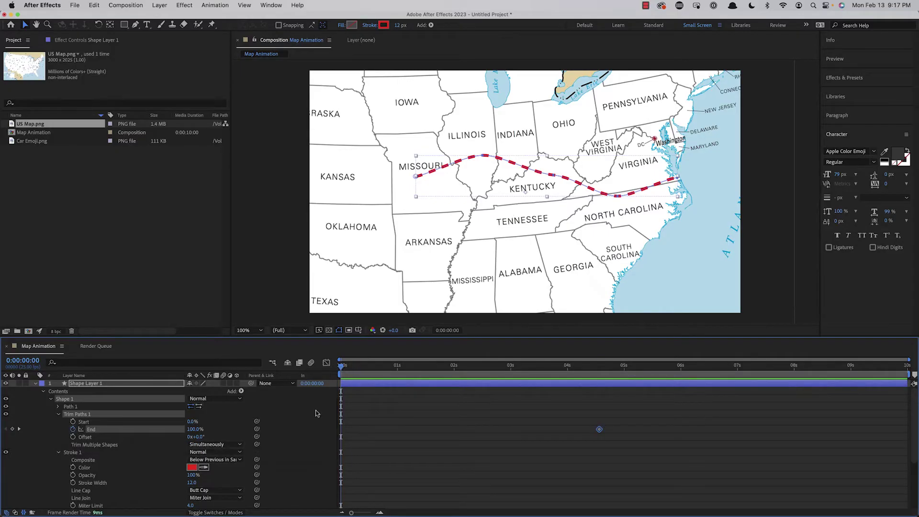
{"action": "left_click", "coordinate": [197, 431]}
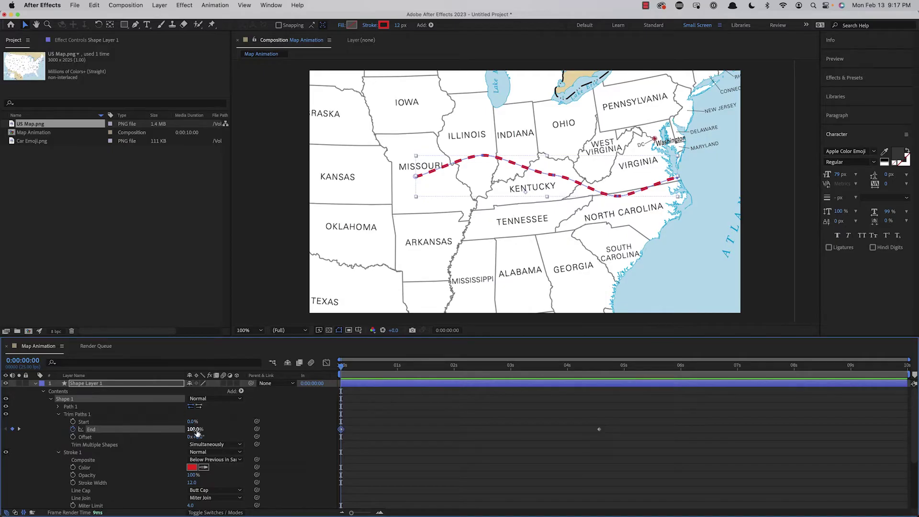
{"action": "left_click_drag", "start_coordinate": [196, 431], "coordinate": [152, 432]}
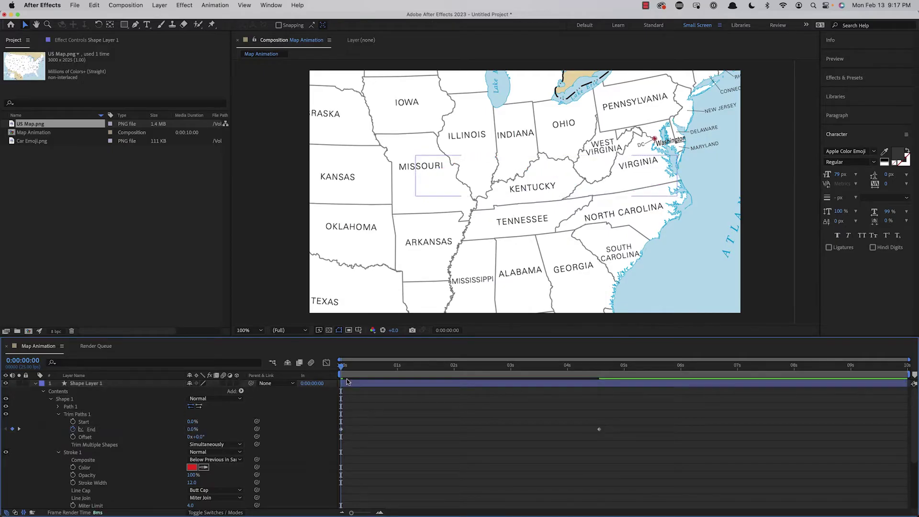
{"action": "key", "text": "space"}
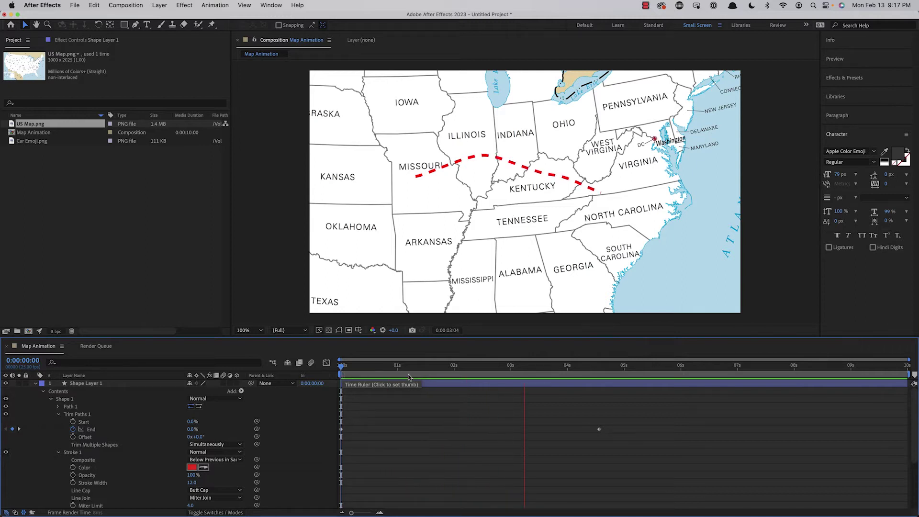
{"action": "key", "text": "space"}
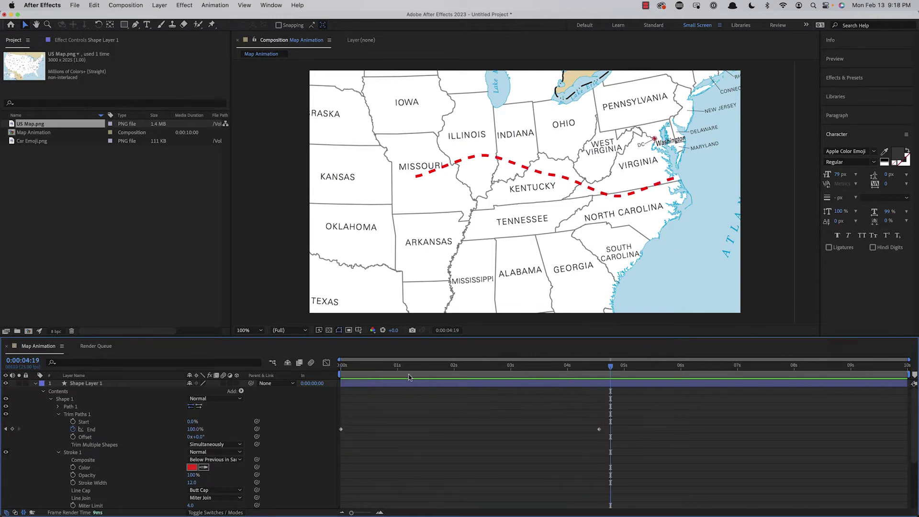
Add Car Emoji.png as the top layer, scale it to 30% and place it on Missouri
{"action": "left_click", "coordinate": [80, 191]}
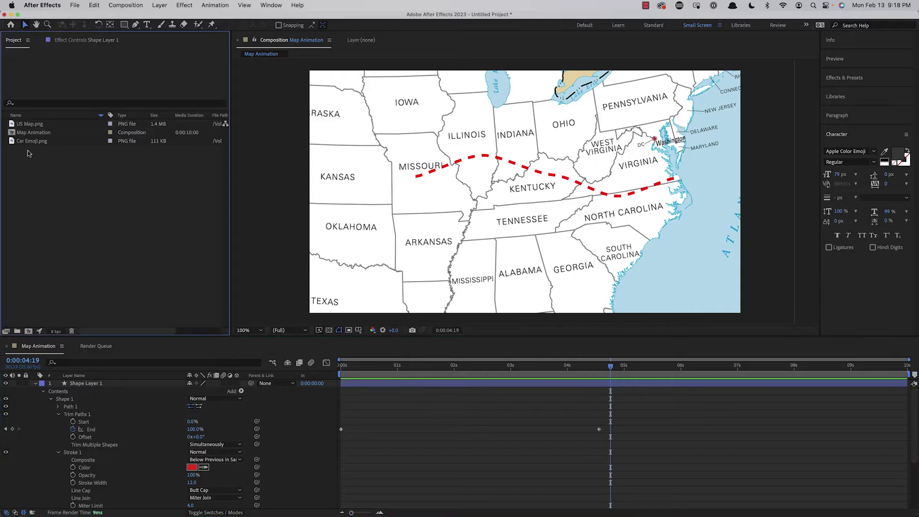
{"action": "left_click_drag", "start_coordinate": [24, 144], "coordinate": [100, 194]}
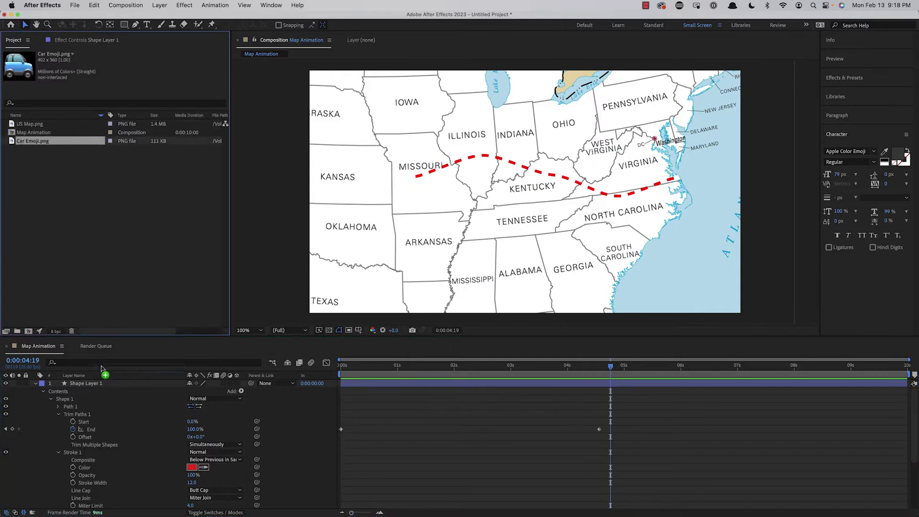
{"action": "left_click_drag", "start_coordinate": [102, 367], "coordinate": [105, 382]}
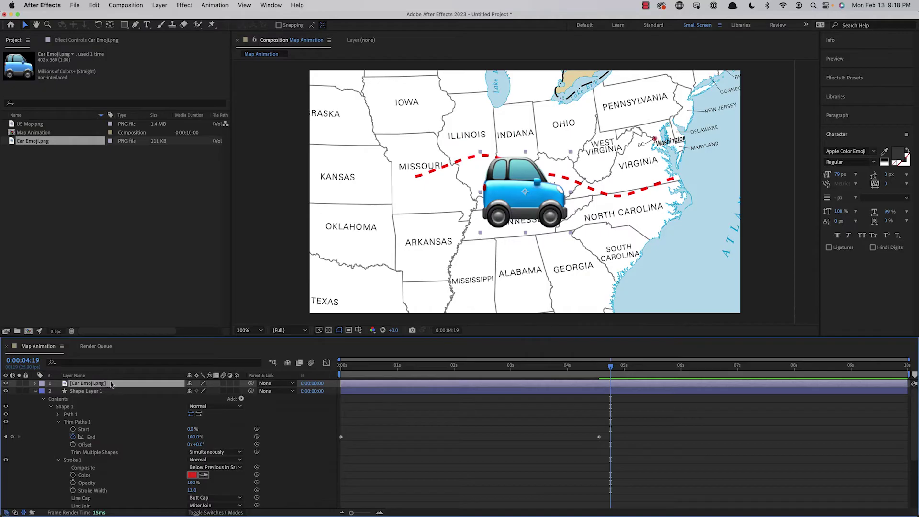
{"action": "key", "text": "s"}
{"action": "left_click_drag", "start_coordinate": [194, 394], "coordinate": [168, 390]}
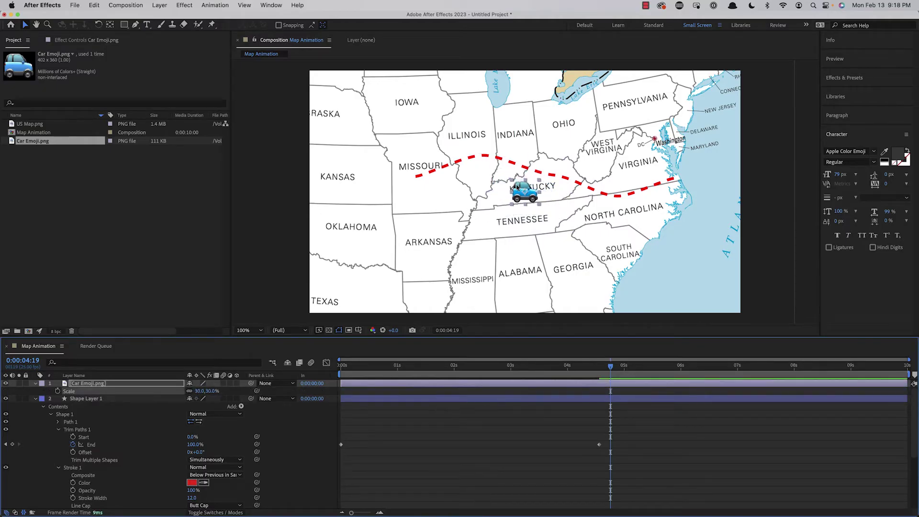
{"action": "left_click_drag", "start_coordinate": [524, 191], "coordinate": [415, 172]}
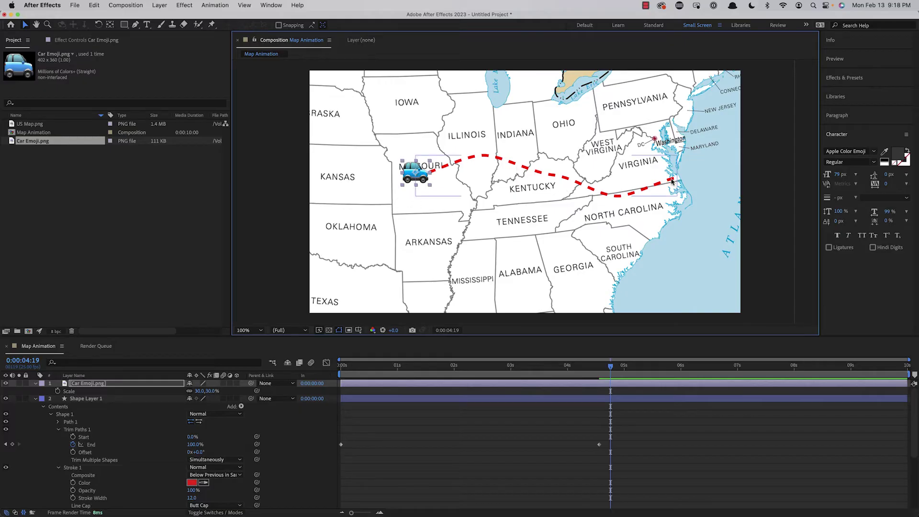
Collapse Trim Paths 1 and select Shape 1's Path 1 property to show the route vertices
{"action": "left_click", "coordinate": [58, 429]}
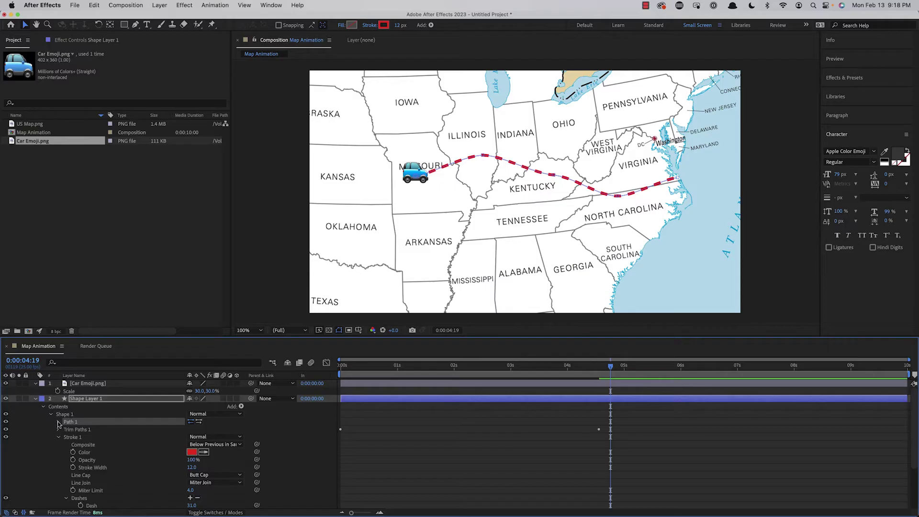
{"action": "left_click", "coordinate": [59, 422]}
{"action": "left_click", "coordinate": [82, 429]}
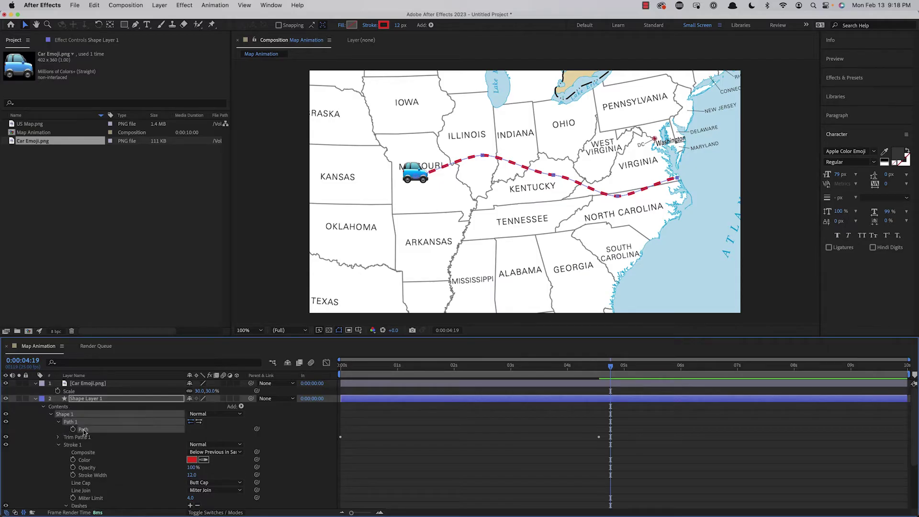
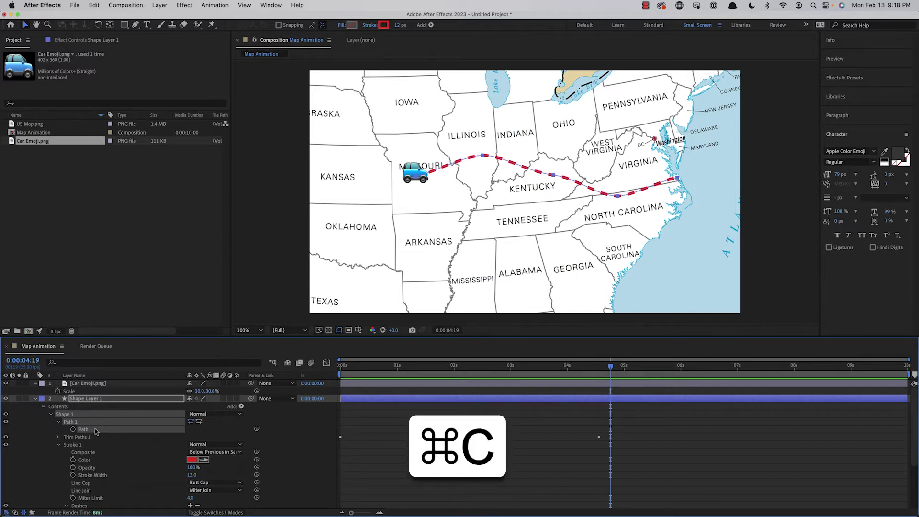
Select the Car Emoji.png layer to show its Position value of 472.0, 454.0
{"action": "left_click", "coordinate": [88, 383]}
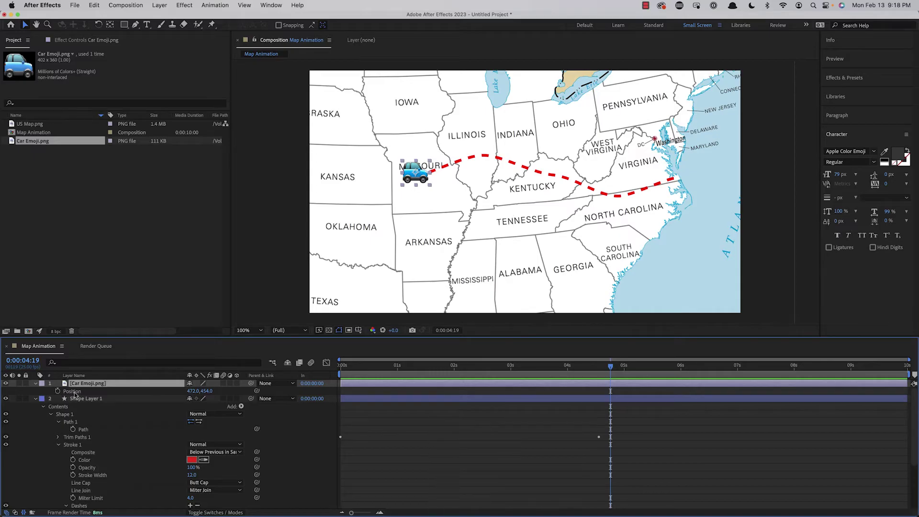
Paste the dashed route as the car's Position keyframes, retimed from 0s to about 4.6s, and preview
{"action": "left_click", "coordinate": [72, 391]}
{"action": "key", "text": "cmd+v"}
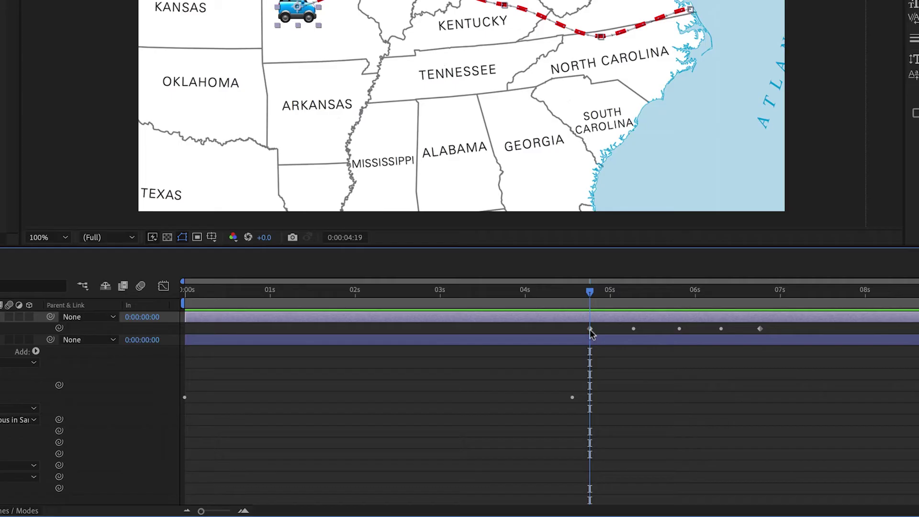
{"action": "left_click_drag", "start_coordinate": [590, 329], "coordinate": [185, 346]}
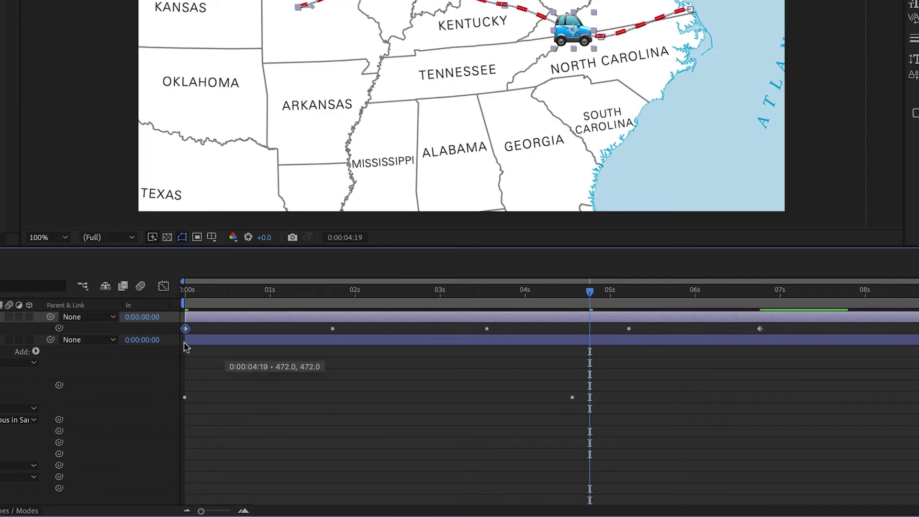
{"action": "key", "text": "Home"}
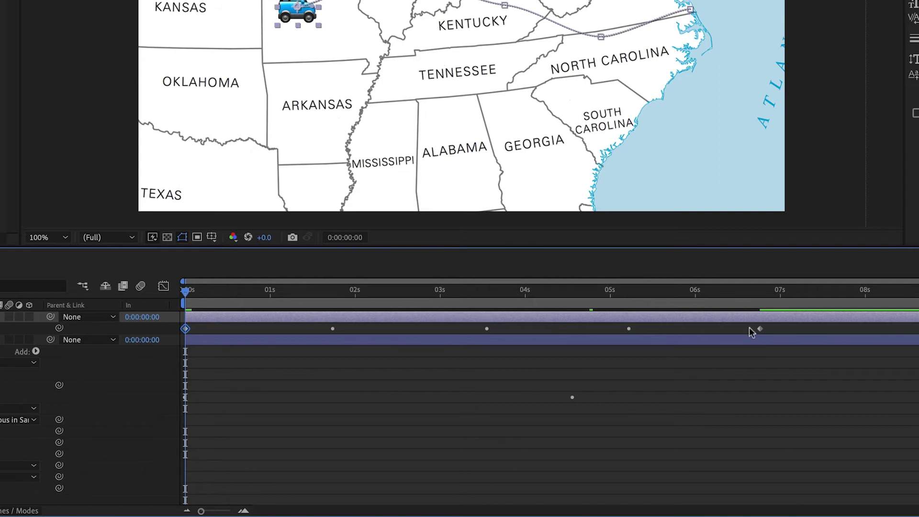
{"action": "left_click_drag", "start_coordinate": [759, 332], "coordinate": [572, 329]}
{"action": "mouse_move", "coordinate": [571, 291]}
{"action": "left_mouse_down"}
{"action": "mouse_move", "coordinate": [559, 294]}
{"action": "mouse_move", "coordinate": [571, 298]}
{"action": "left_mouse_up"}
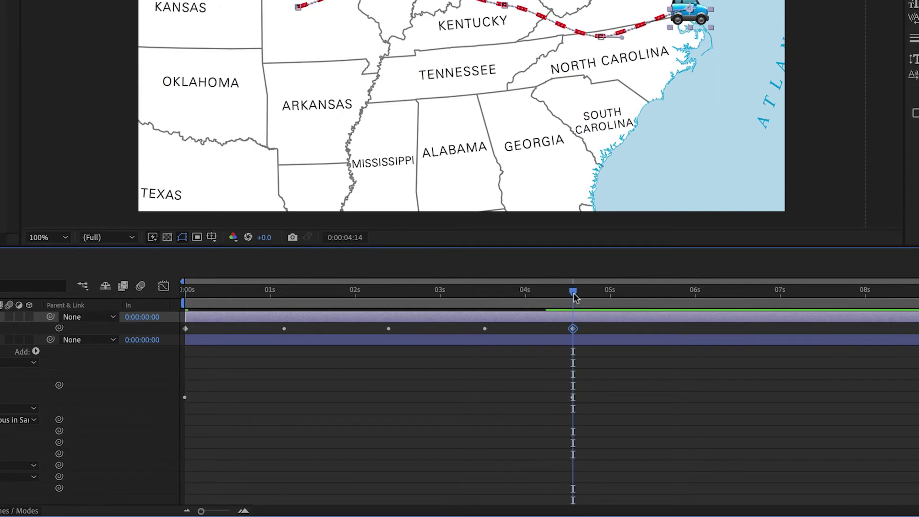
{"action": "key", "text": "Home"}
{"action": "key", "text": "space"}
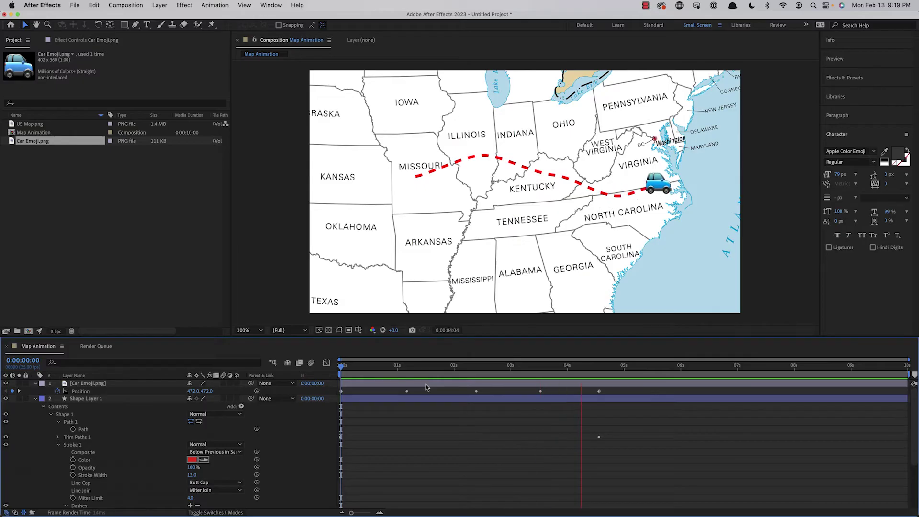
Apply Easy Ease Out to the first Trim Paths End and car Position keyframes
{"action": "key", "text": "space"}
{"action": "left_click", "coordinate": [411, 399]}
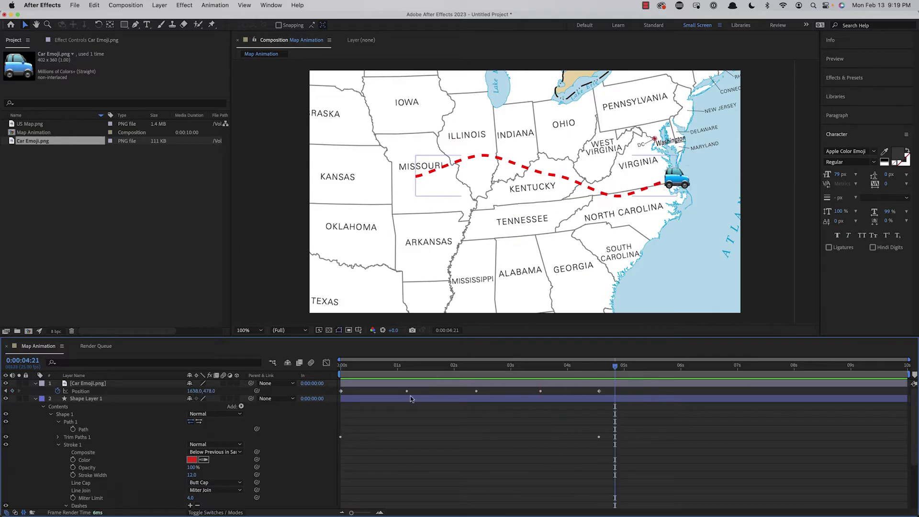
{"action": "left_click", "coordinate": [60, 445]}
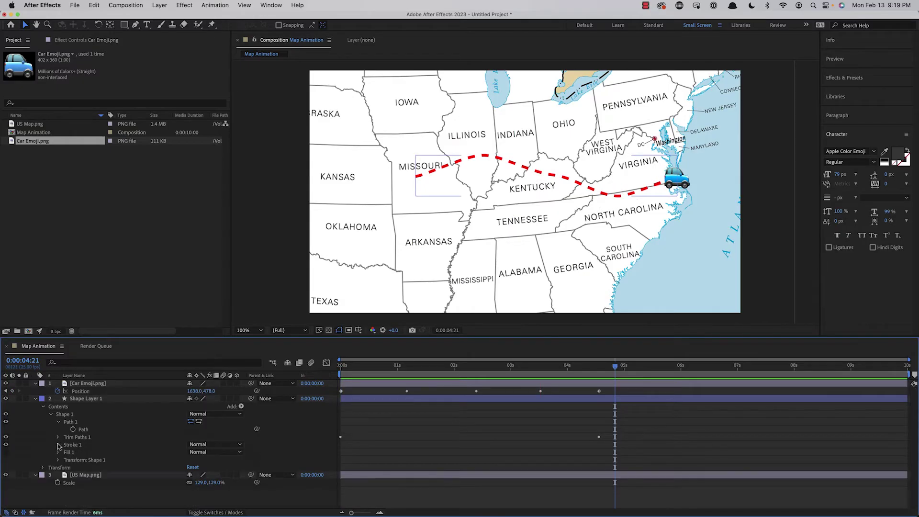
{"action": "left_click", "coordinate": [341, 452]}
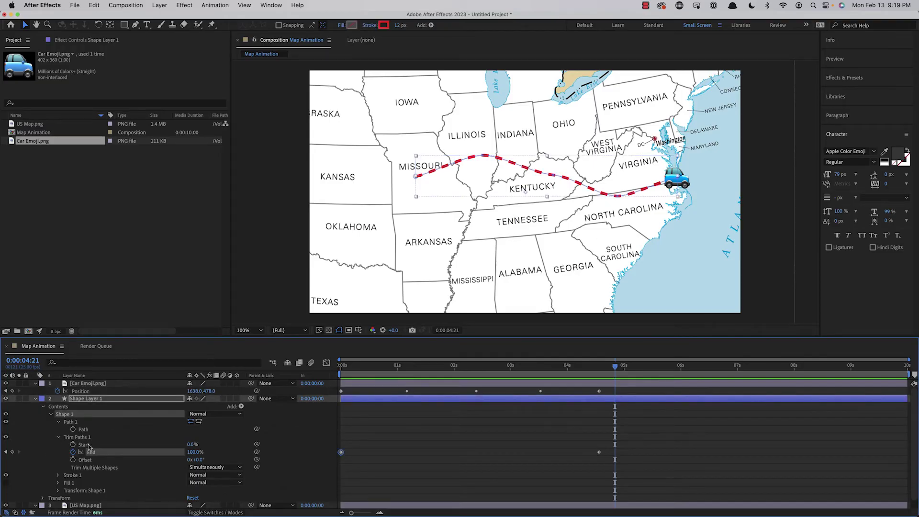
{"action": "left_click", "coordinate": [343, 390], "text": "shift"}
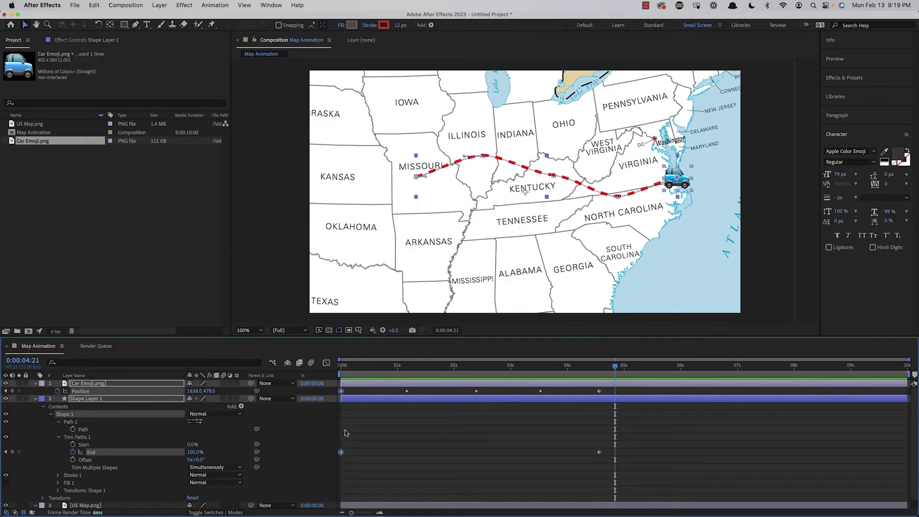
{"action": "right_click", "coordinate": [341, 452]}
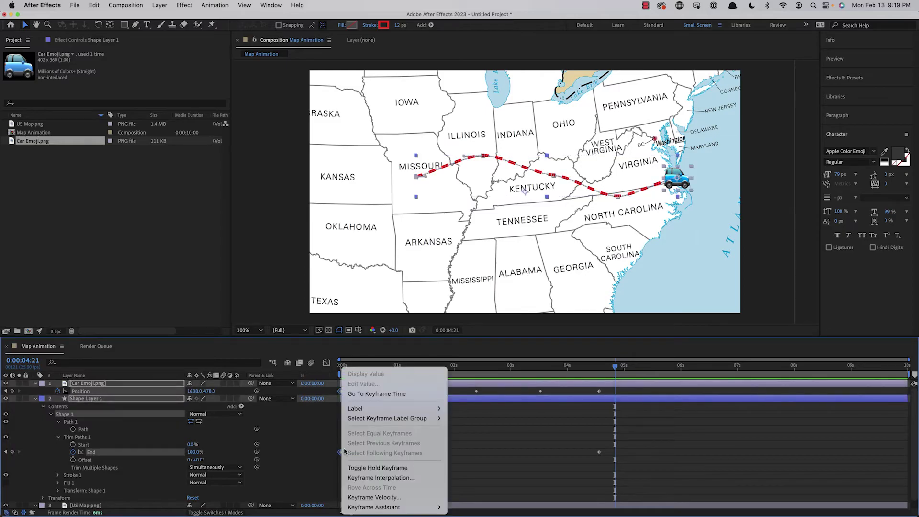
{"action": "mouse_move", "coordinate": [373, 507]}
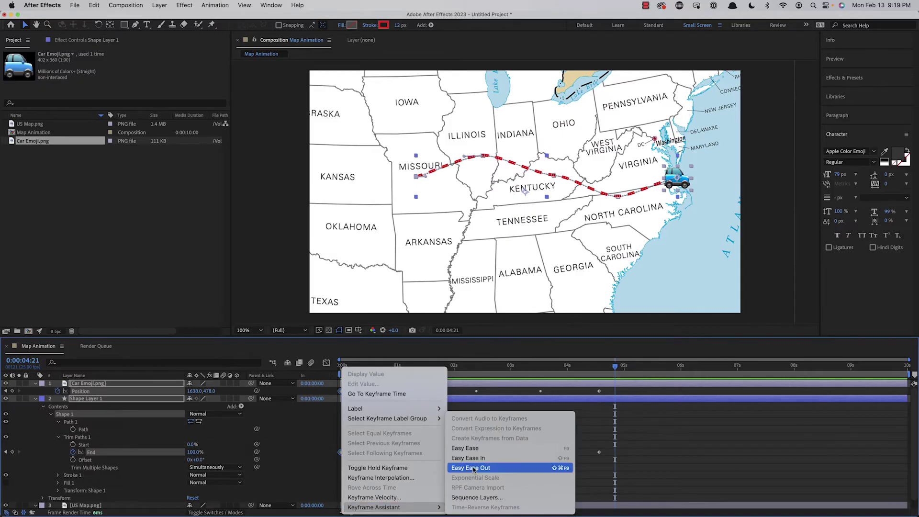
{"action": "left_click", "coordinate": [474, 467]}
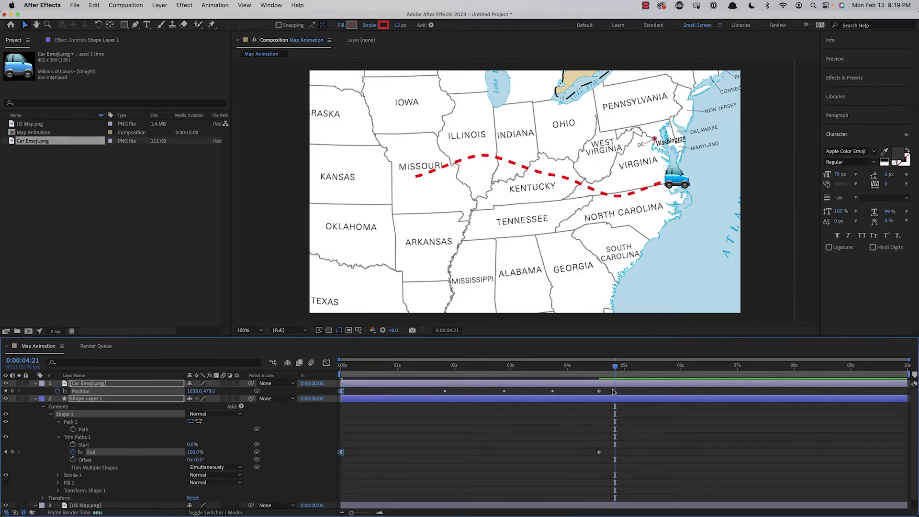
Apply Easy Ease In to the final car and route keyframes, then preview from the start
{"action": "left_click_drag", "start_coordinate": [612, 390], "coordinate": [599, 457]}
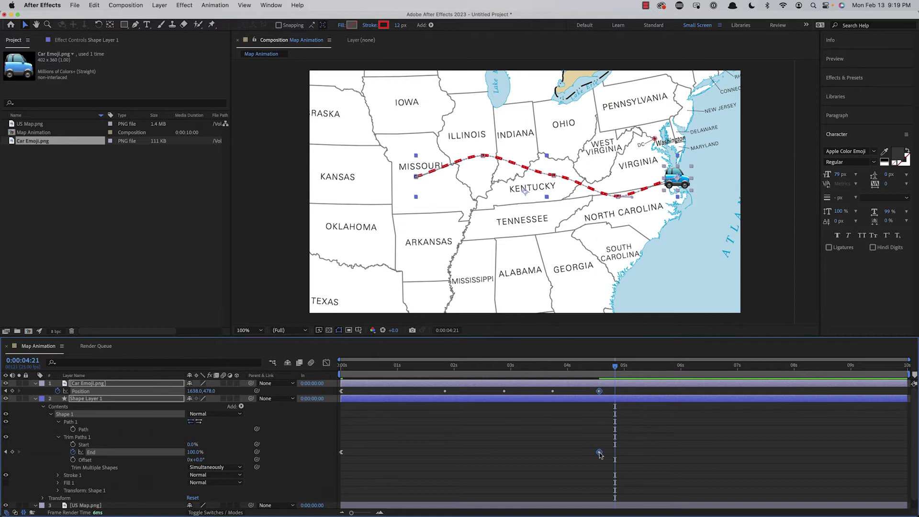
{"action": "right_click", "coordinate": [600, 454]}
{"action": "mouse_move", "coordinate": [630, 507]}
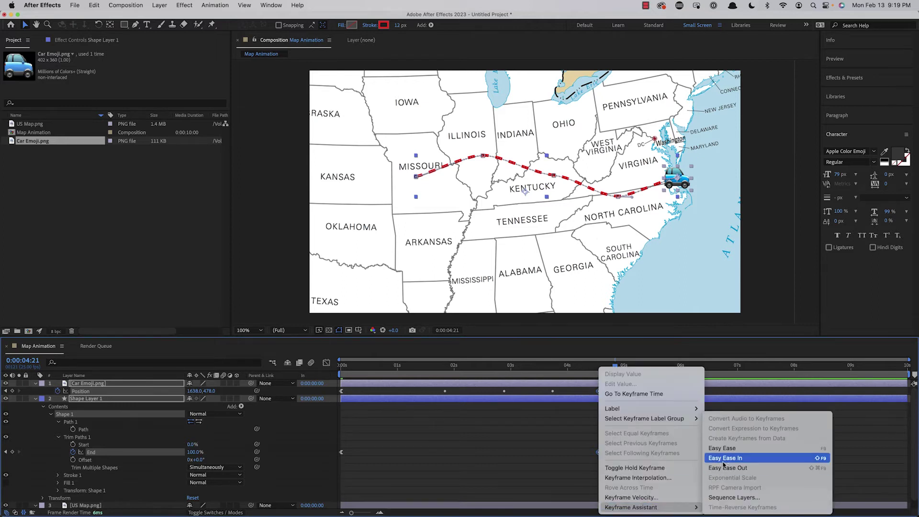
{"action": "left_click", "coordinate": [725, 457]}
{"action": "key", "text": "Home"}
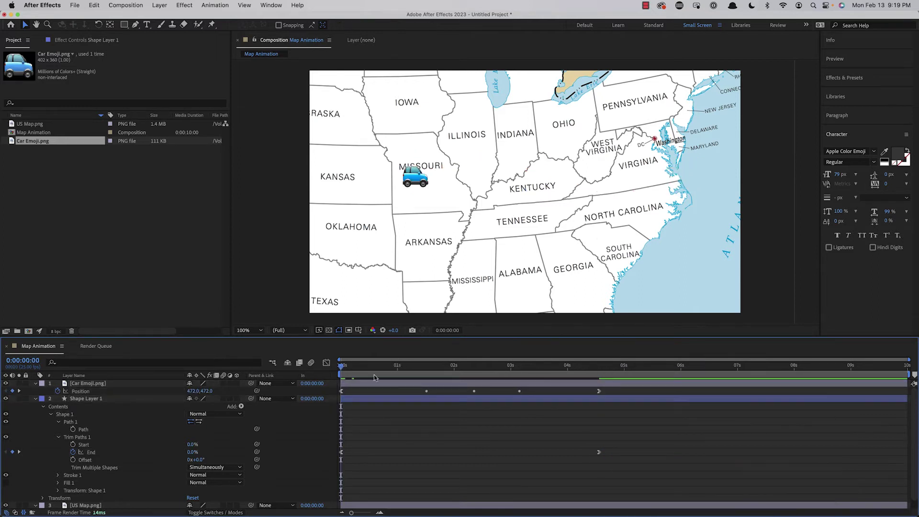
{"action": "key", "text": "space"}
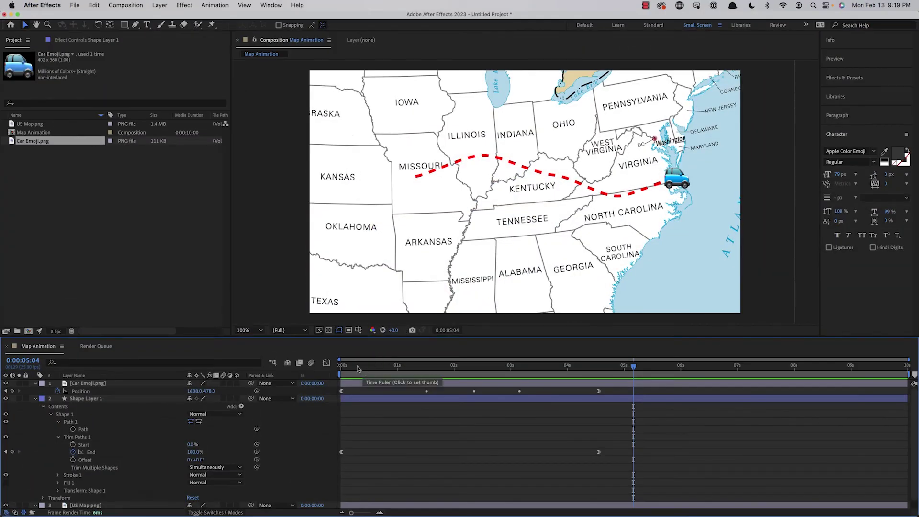
{"action": "mouse_move", "coordinate": [358, 368]}
{"action": "left_mouse_down"}
{"action": "mouse_move", "coordinate": [335, 366]}
{"action": "mouse_move", "coordinate": [456, 367]}
{"action": "left_mouse_up"}
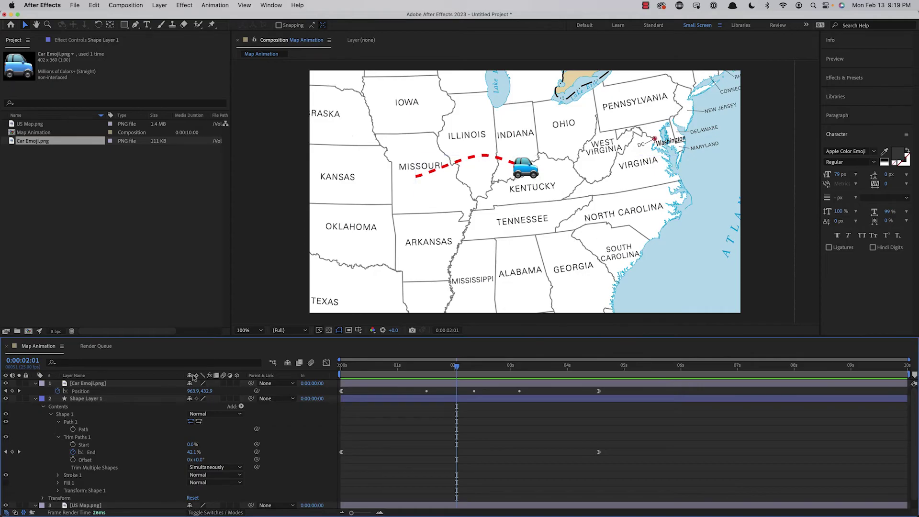
Set the car emoji layer to auto-orient along its path and preview the drive
{"action": "left_click", "coordinate": [66, 384]}
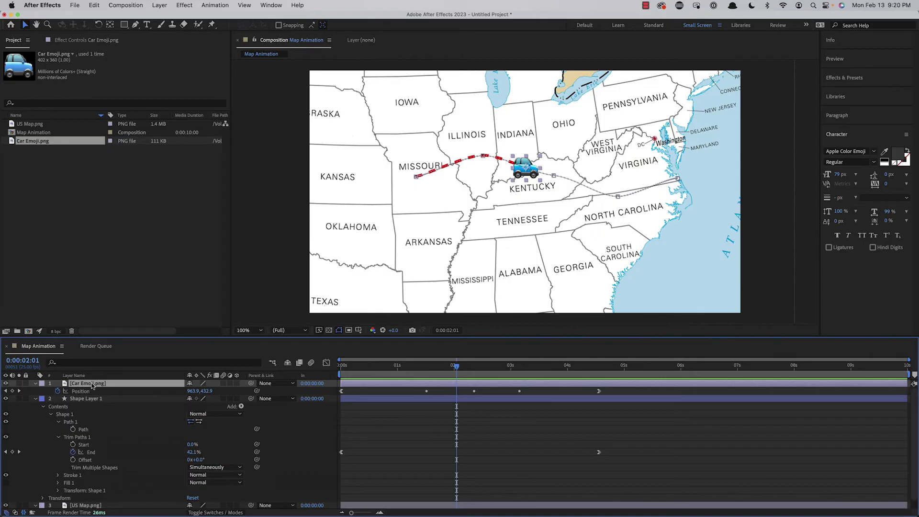
{"action": "right_click", "coordinate": [92, 385]}
{"action": "mouse_move", "coordinate": [112, 281]}
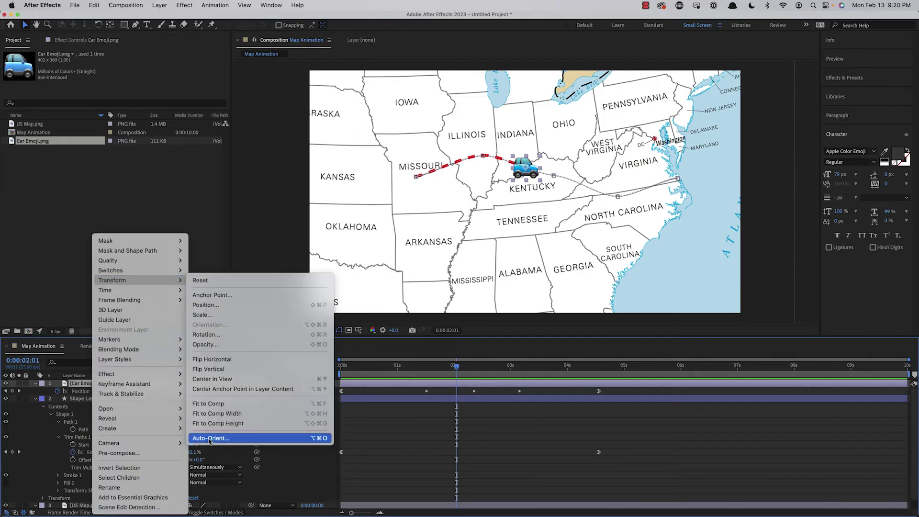
{"action": "left_click", "coordinate": [209, 438]}
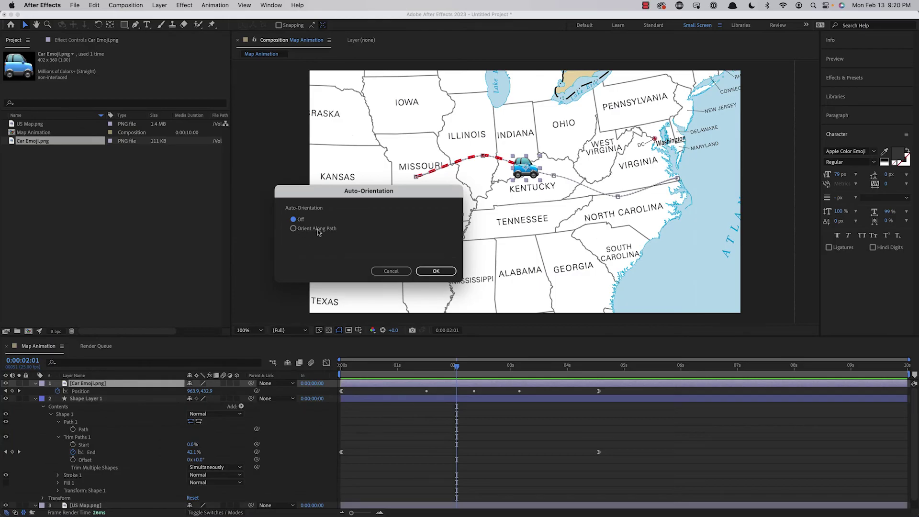
{"action": "left_click", "coordinate": [446, 274]}
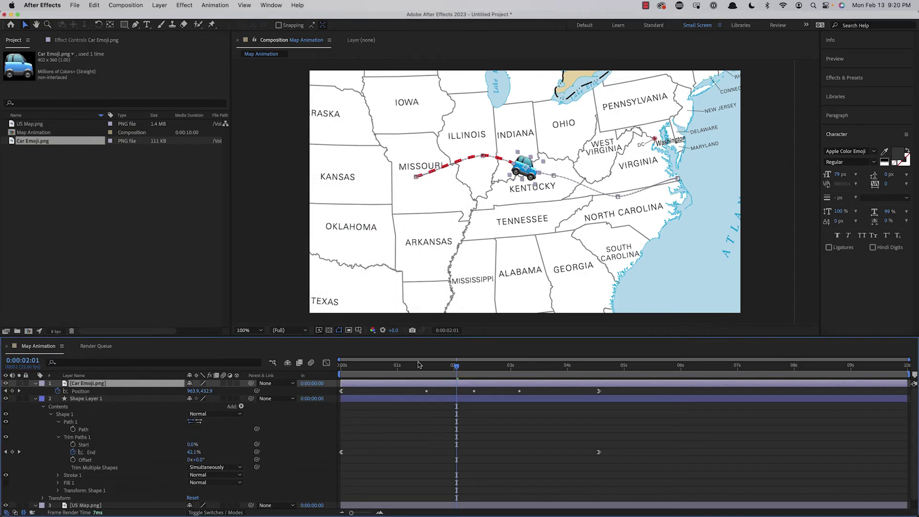
{"action": "key", "text": "Home"}
{"action": "key", "text": "space"}
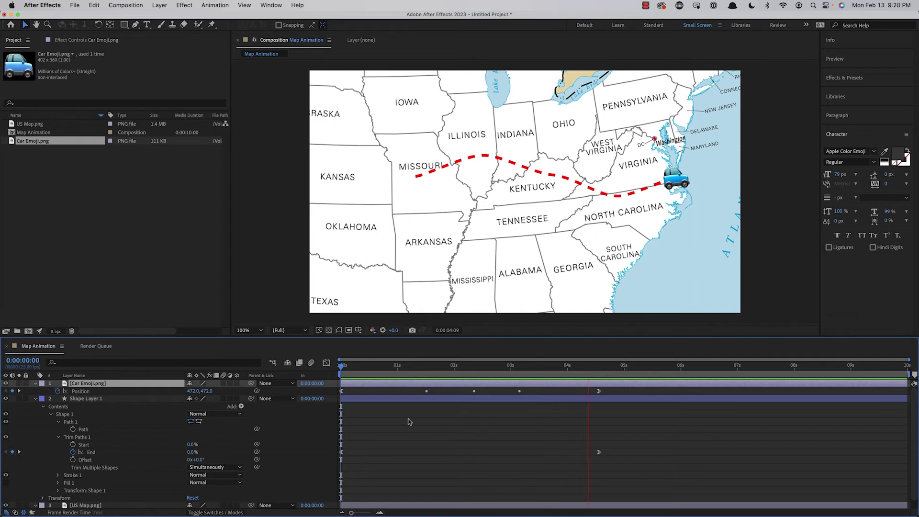
{"action": "key", "text": "space"}
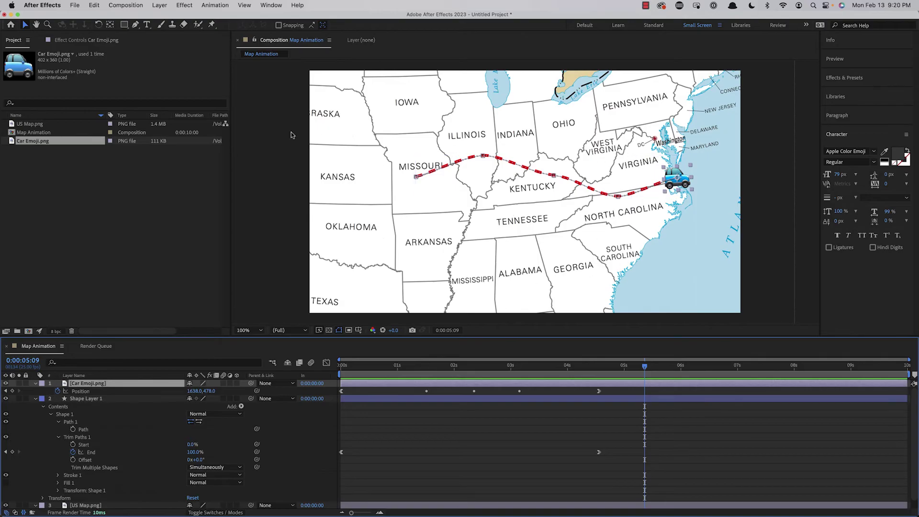
Collapse the car and route layers and add a new null object, Null 1
{"action": "left_click", "coordinate": [441, 406]}
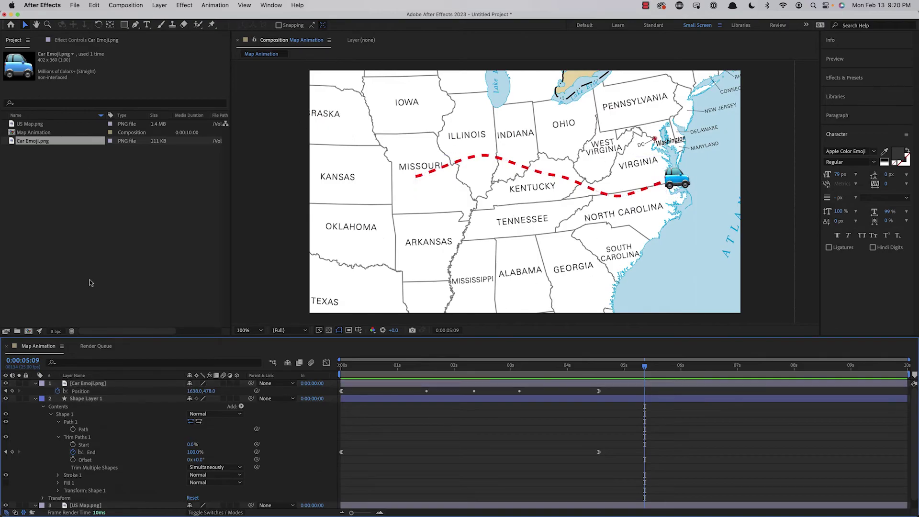
{"action": "left_click", "coordinate": [35, 400]}
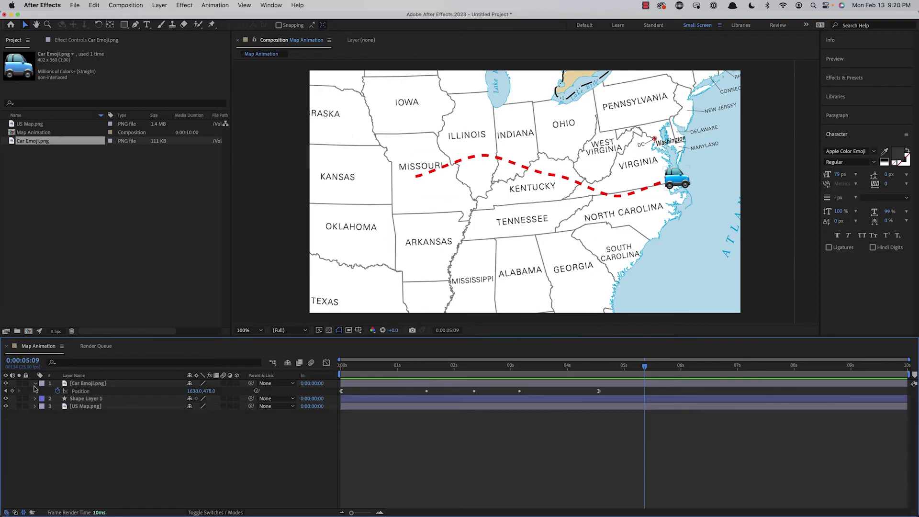
{"action": "left_click", "coordinate": [35, 384]}
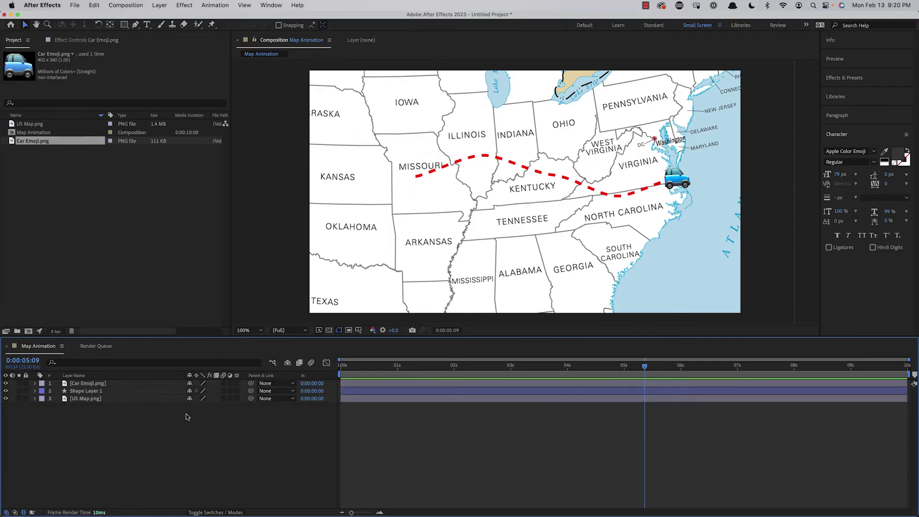
{"action": "left_click", "coordinate": [159, 4]}
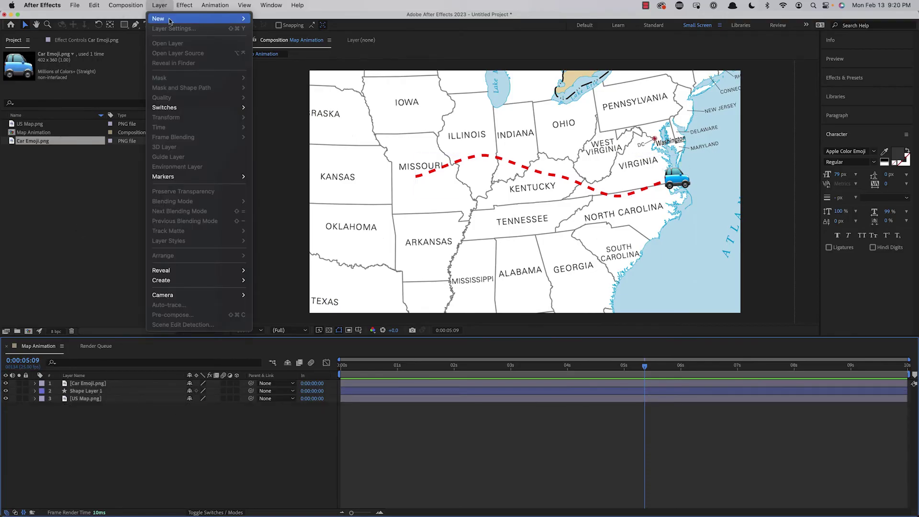
{"action": "mouse_move", "coordinate": [160, 19]}
{"action": "left_click", "coordinate": [271, 60]}
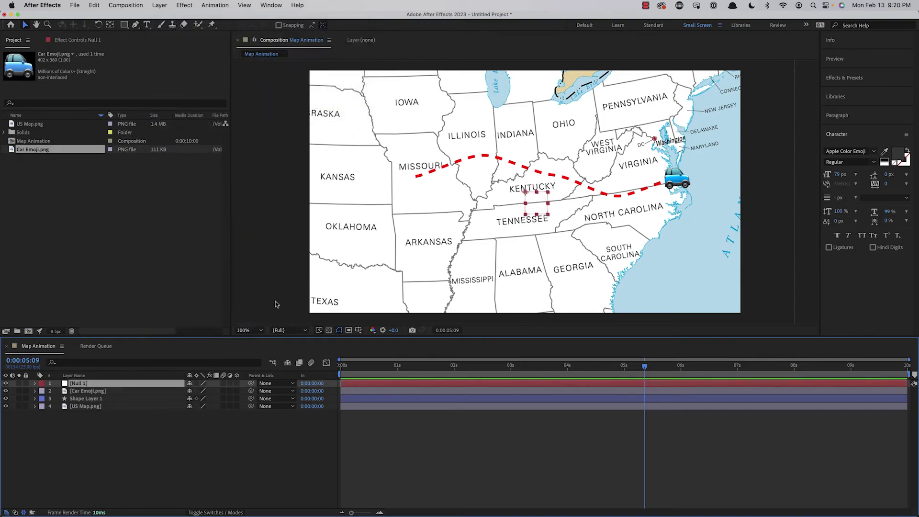
Parent the car, dashed route and US map layers to Null 1
{"action": "left_click", "coordinate": [104, 391]}
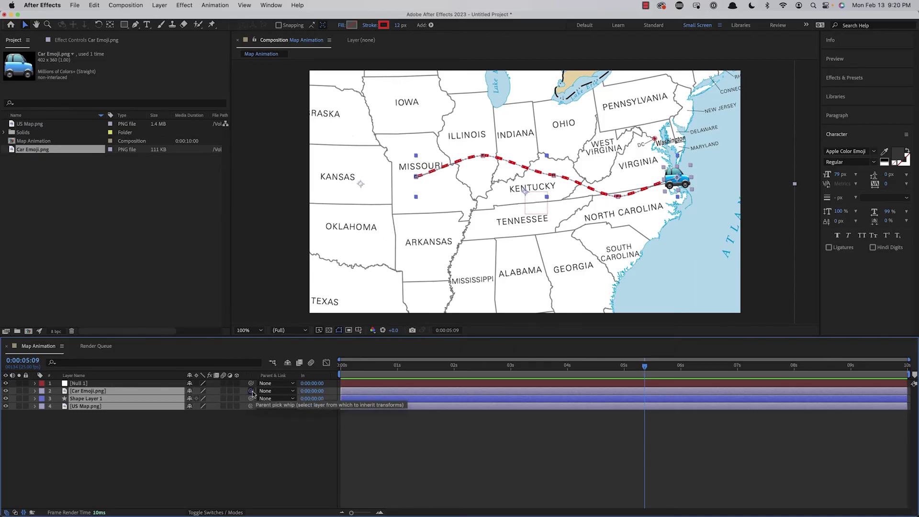
{"action": "left_click_drag", "start_coordinate": [252, 394], "coordinate": [77, 387]}
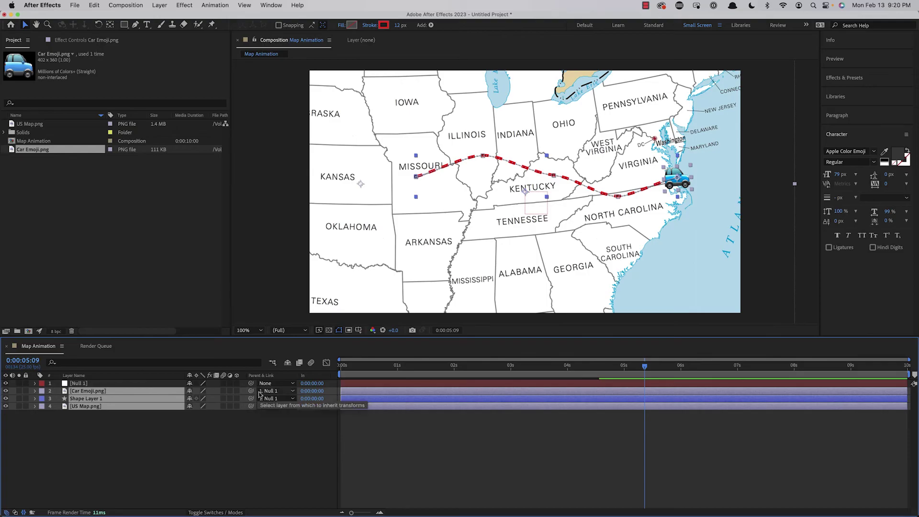
{"action": "left_click", "coordinate": [79, 384]}
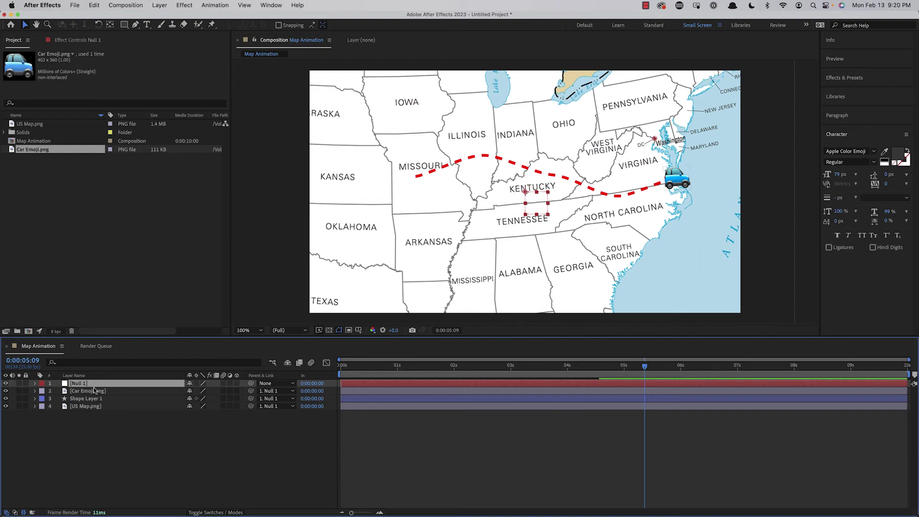
Set starting Scale and Position keyframes on Null 1 at 0:00
{"action": "key", "text": "s"}
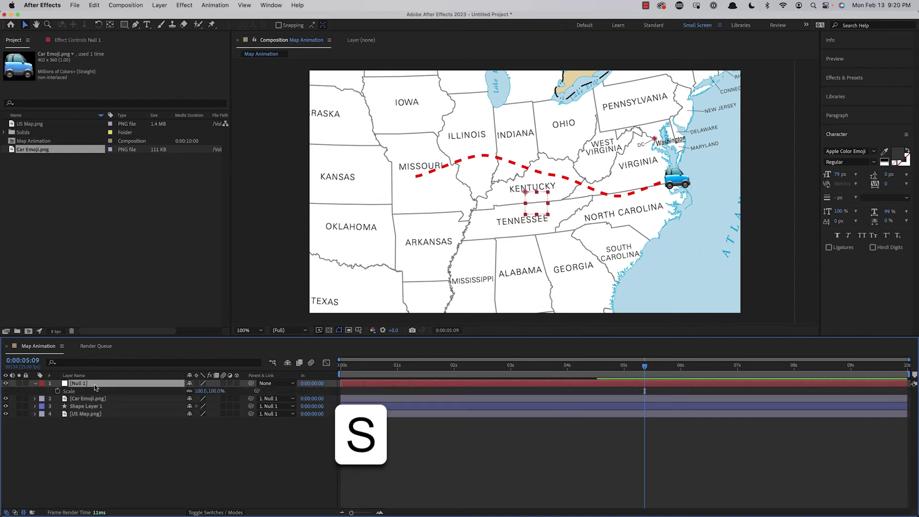
{"action": "key", "text": "shift+p"}
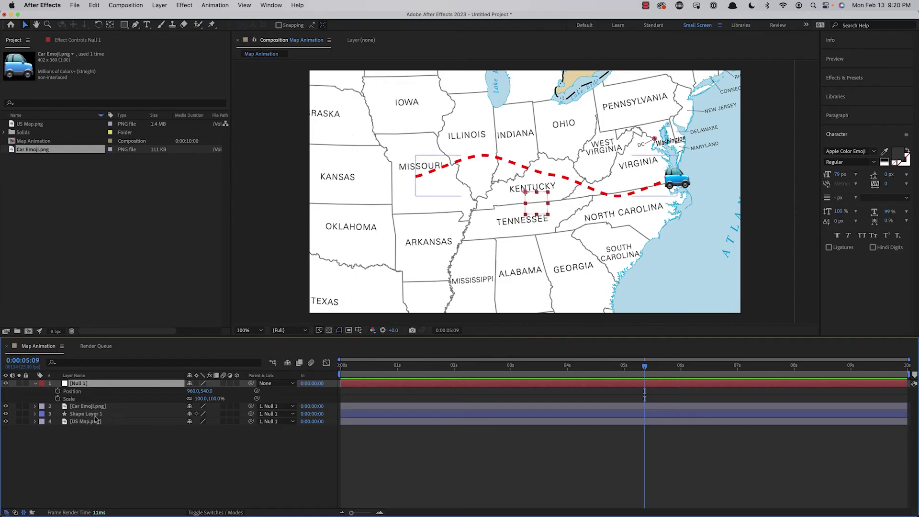
{"action": "key", "text": "Home"}
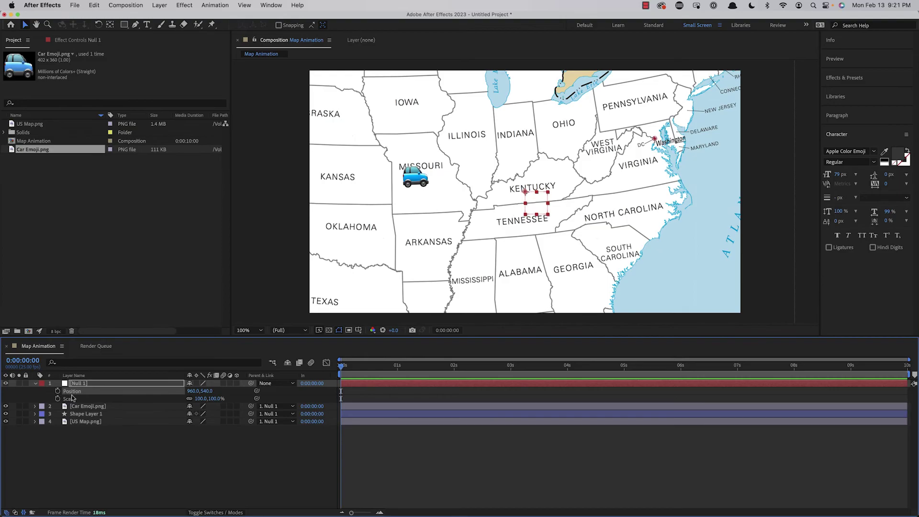
{"action": "left_click", "coordinate": [58, 398]}
At 4:12, zoom Null 1 to 140% and shift its Position X toward the east coast
{"action": "left_click_drag", "start_coordinate": [454, 366], "coordinate": [593, 367]}
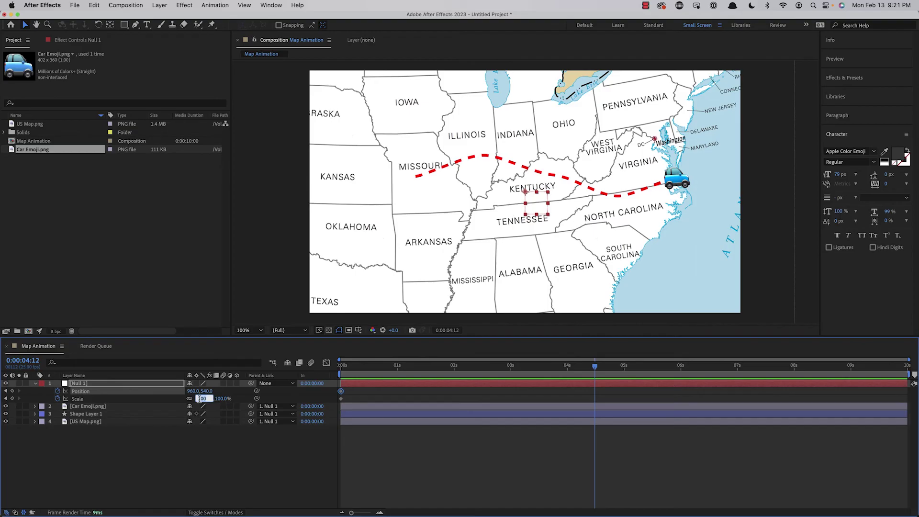
{"action": "type", "text": "140"}
{"action": "type", "text": ".0,140.0%"}
{"action": "key", "text": "Return"}
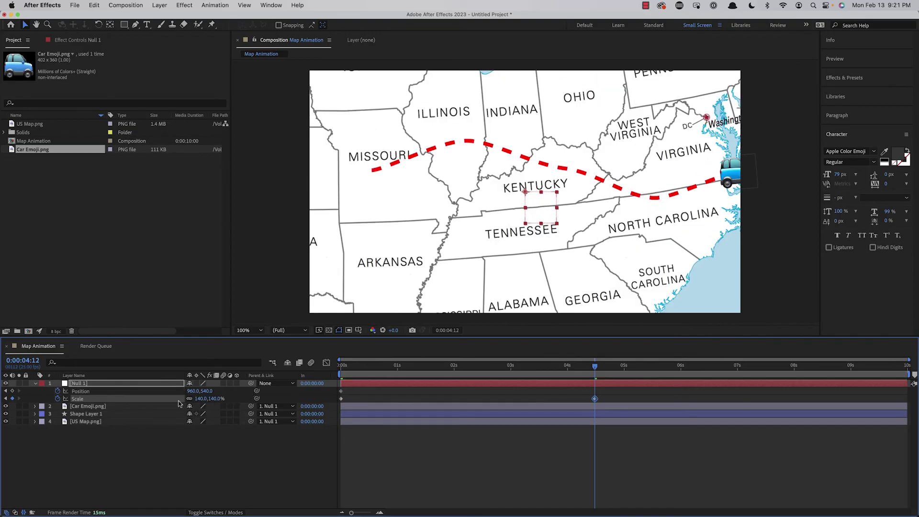
{"action": "mouse_move", "coordinate": [193, 390]}
{"action": "left_mouse_down"}
{"action": "mouse_move", "coordinate": [158, 391]}
{"action": "mouse_move", "coordinate": [229, 389]}
{"action": "mouse_move", "coordinate": [175, 391]}
{"action": "left_mouse_up"}
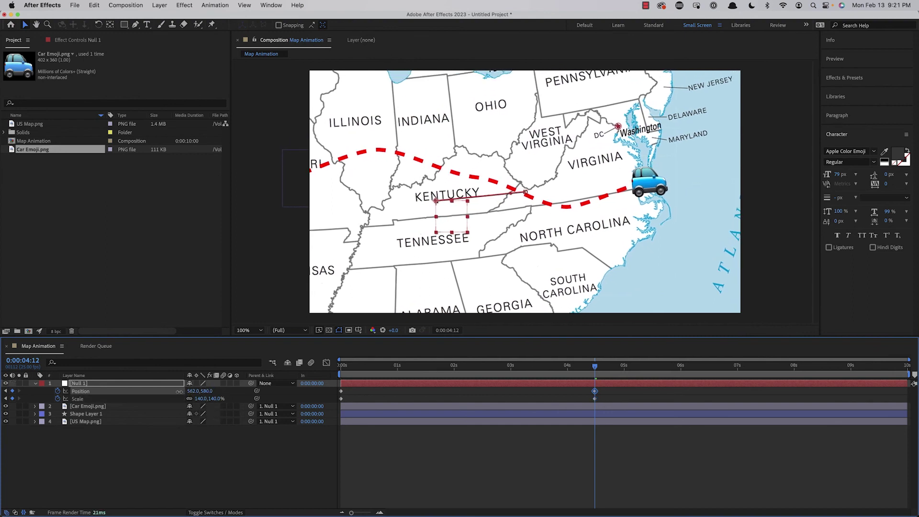
Apply Easy Ease to Null 1's keyframes at 0:00 and 4:12, then rewind to the start
{"action": "right_click", "coordinate": [342, 398]}
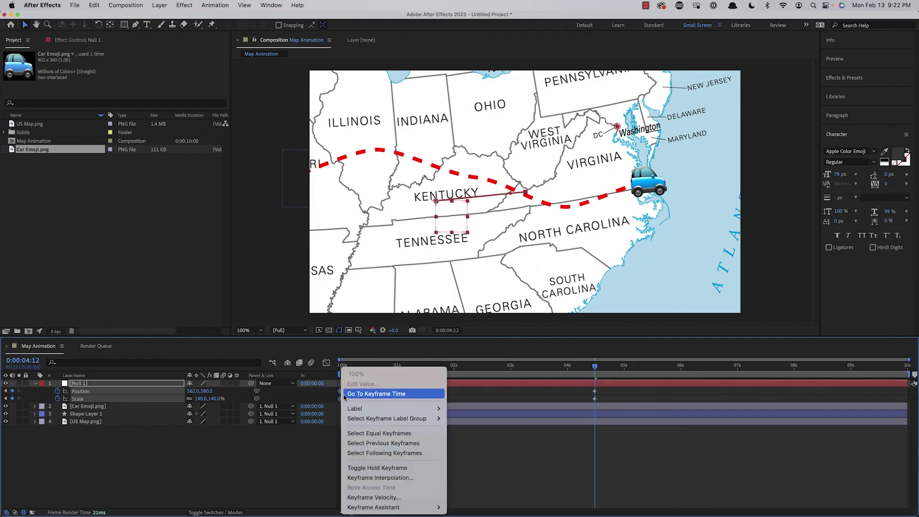
{"action": "mouse_move", "coordinate": [373, 507]}
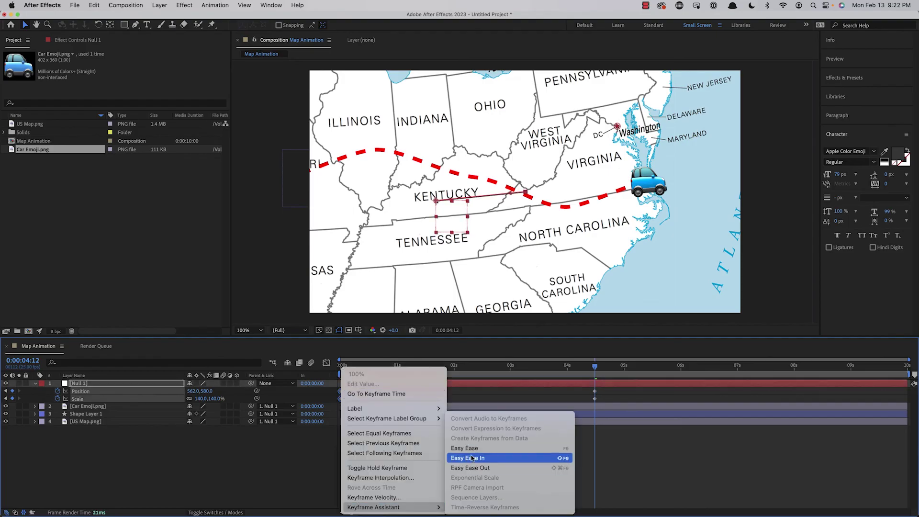
{"action": "left_click", "coordinate": [479, 467]}
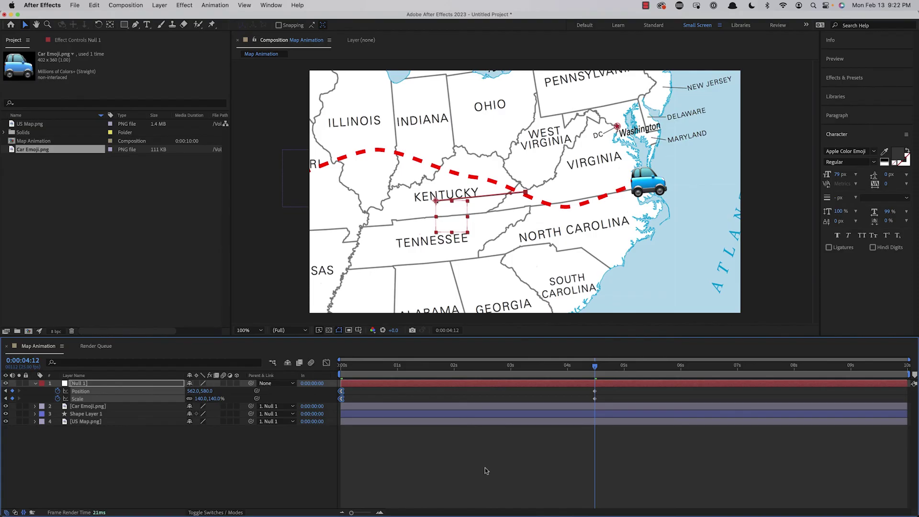
{"action": "left_click_drag", "start_coordinate": [593, 399], "coordinate": [595, 400]}
{"action": "right_click", "coordinate": [596, 399]}
{"action": "left_click", "coordinate": [594, 414]}
{"action": "right_click", "coordinate": [597, 402]}
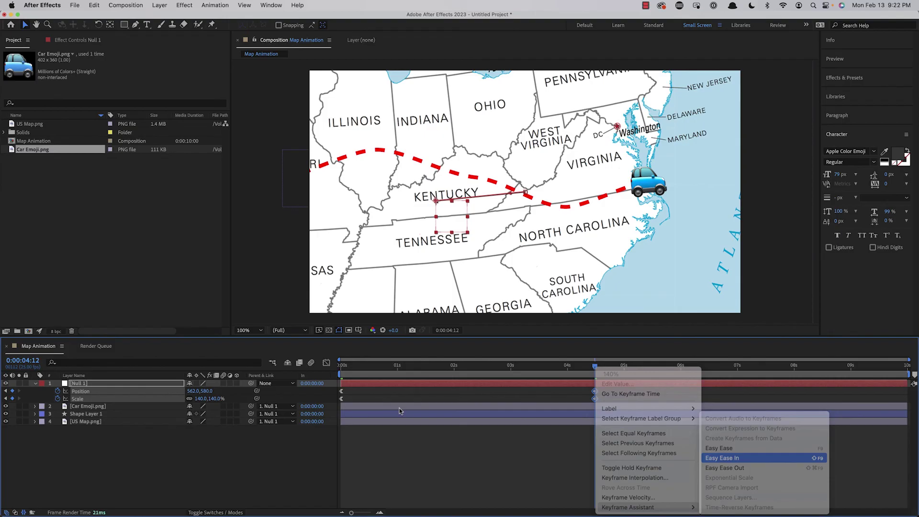
{"action": "left_click", "coordinate": [722, 457]}
{"action": "key", "text": "Home"}
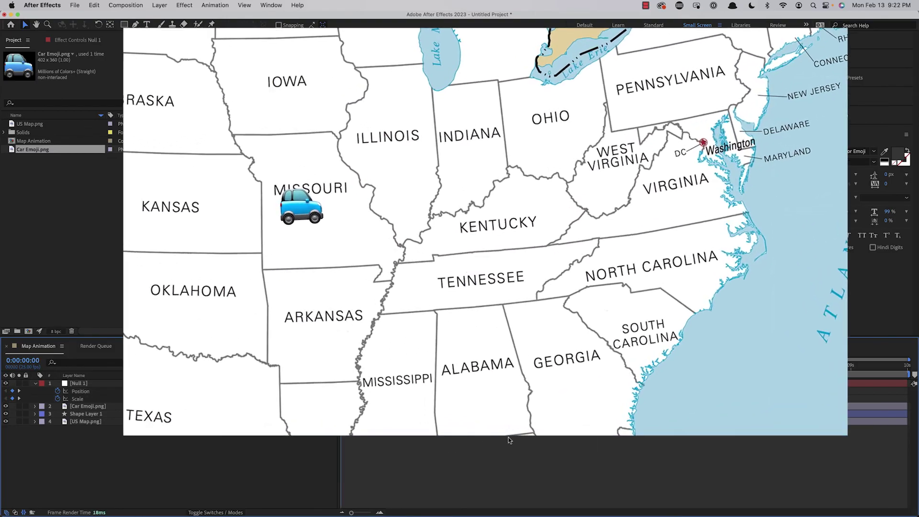